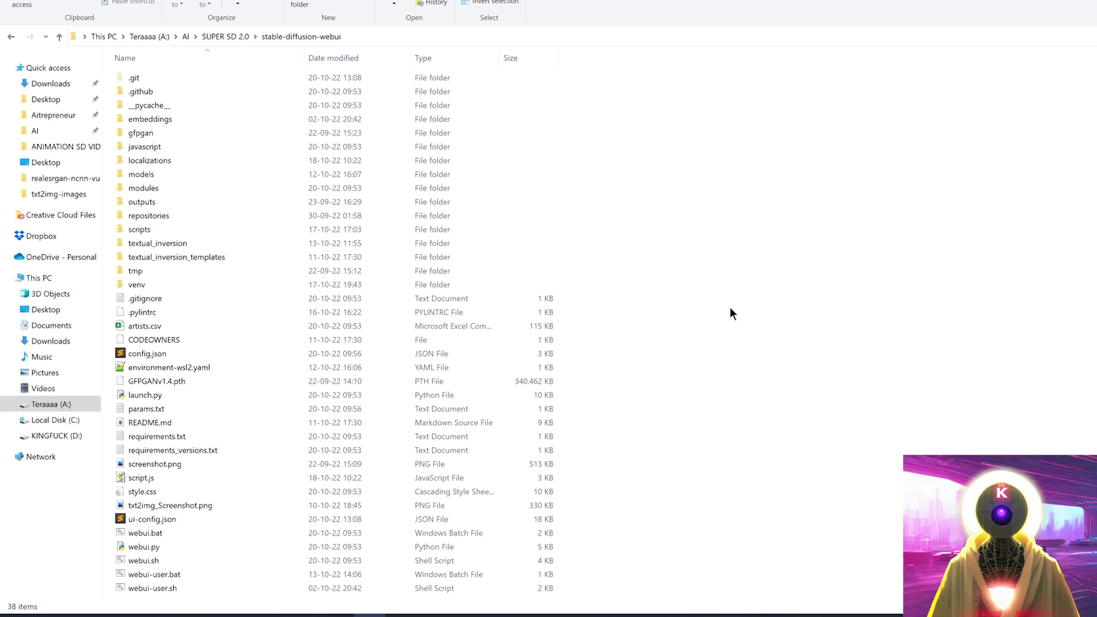
# - Run git pull from a Command Prompt in the webui folder, then close the console
pyautogui.click(403, 32)
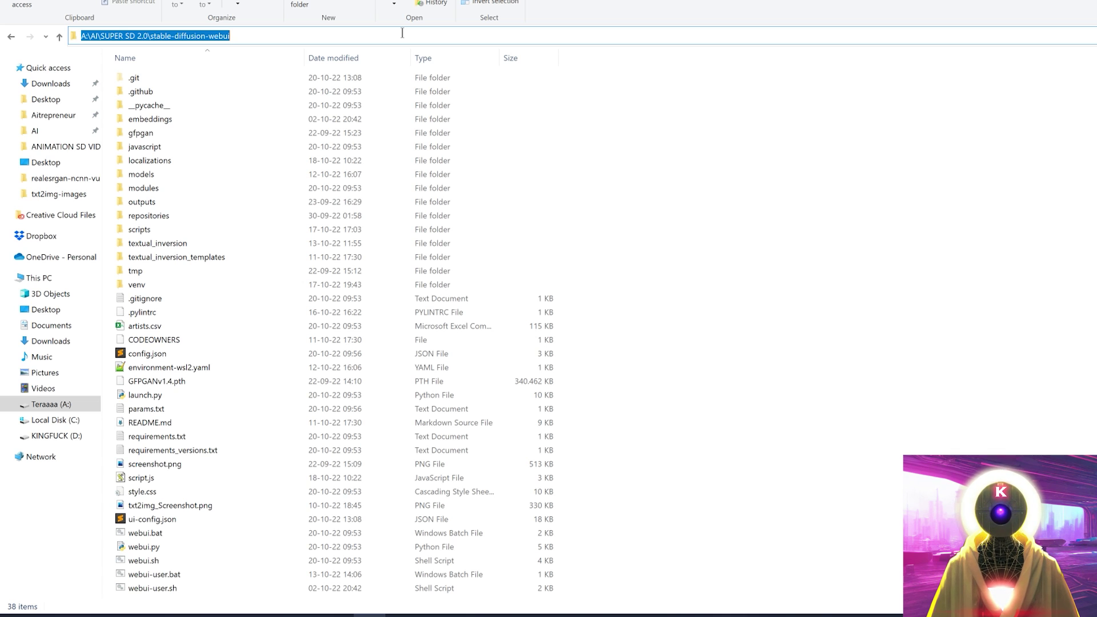
pyautogui.write('cmd')
pyautogui.press('Return')
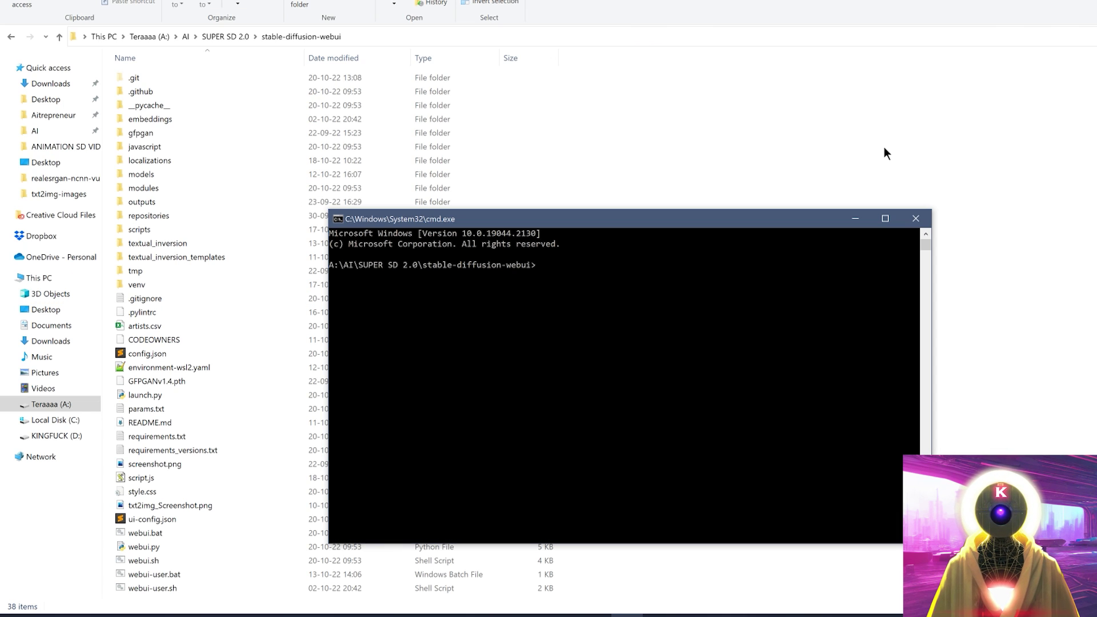
pyautogui.write('git pull')
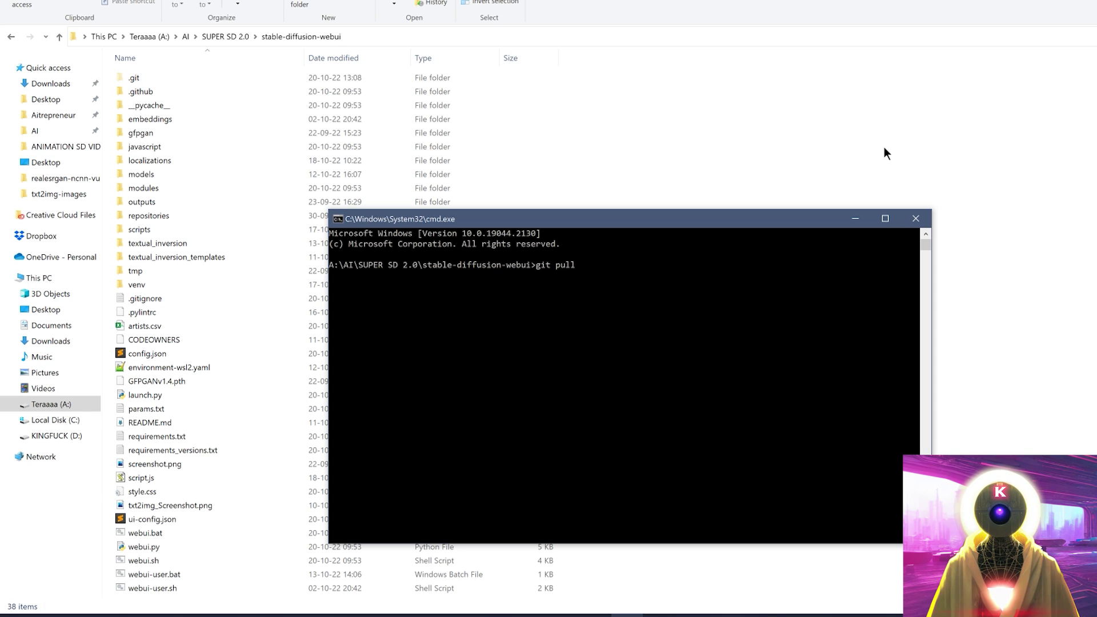
pyautogui.press('Return')
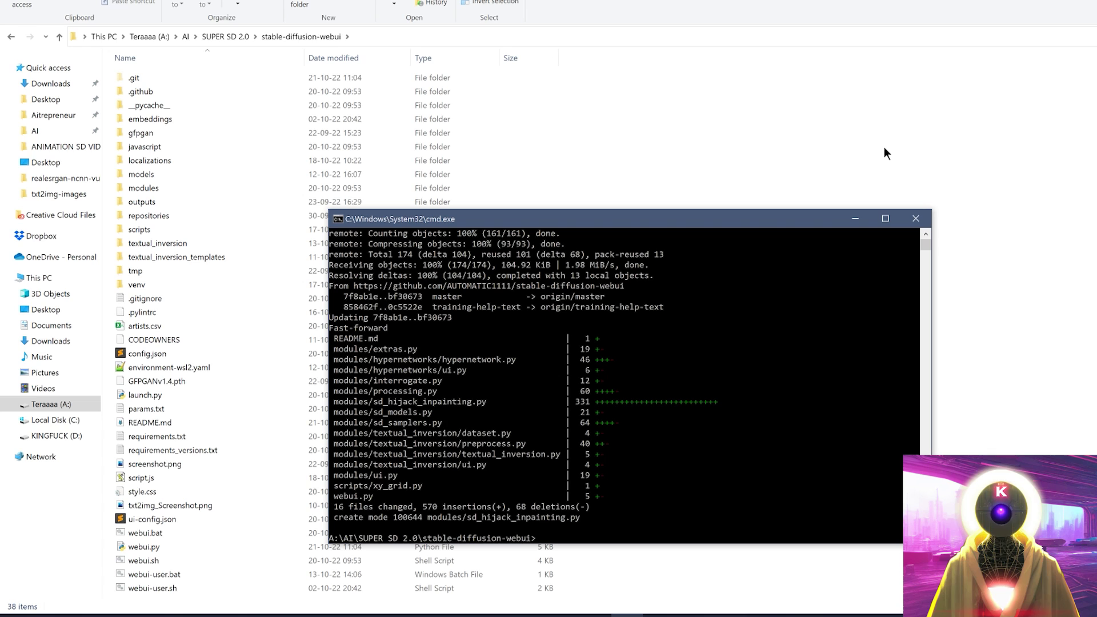
pyautogui.hotkey('alt', 'F4')
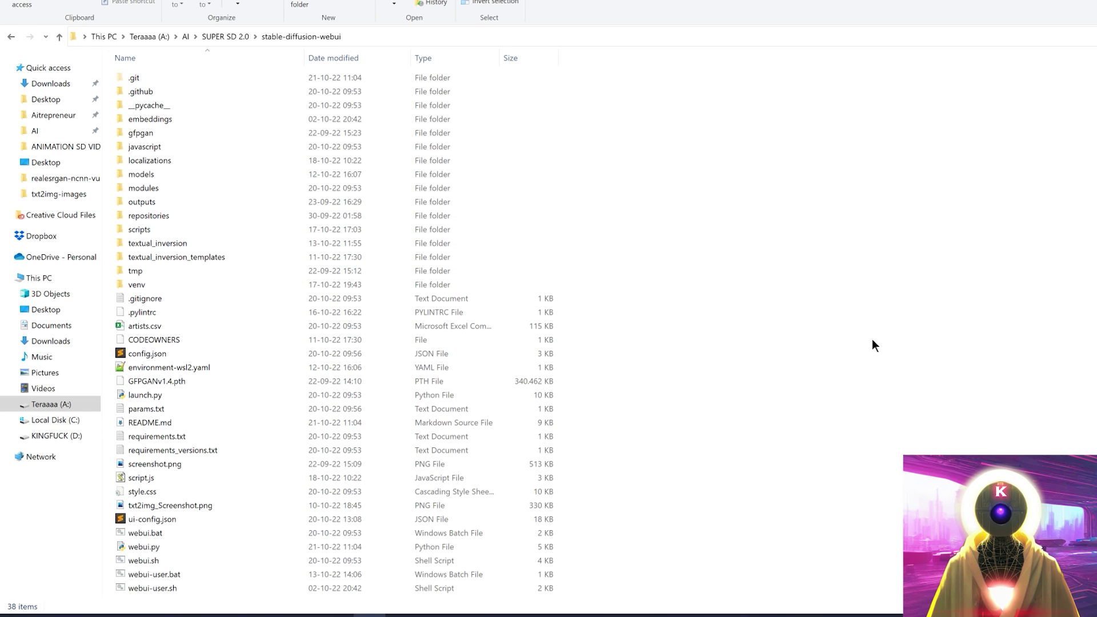
# - Open webui-user.bat in Notepad++ and highlight its git pull line
pyautogui.rightClick(170, 578)
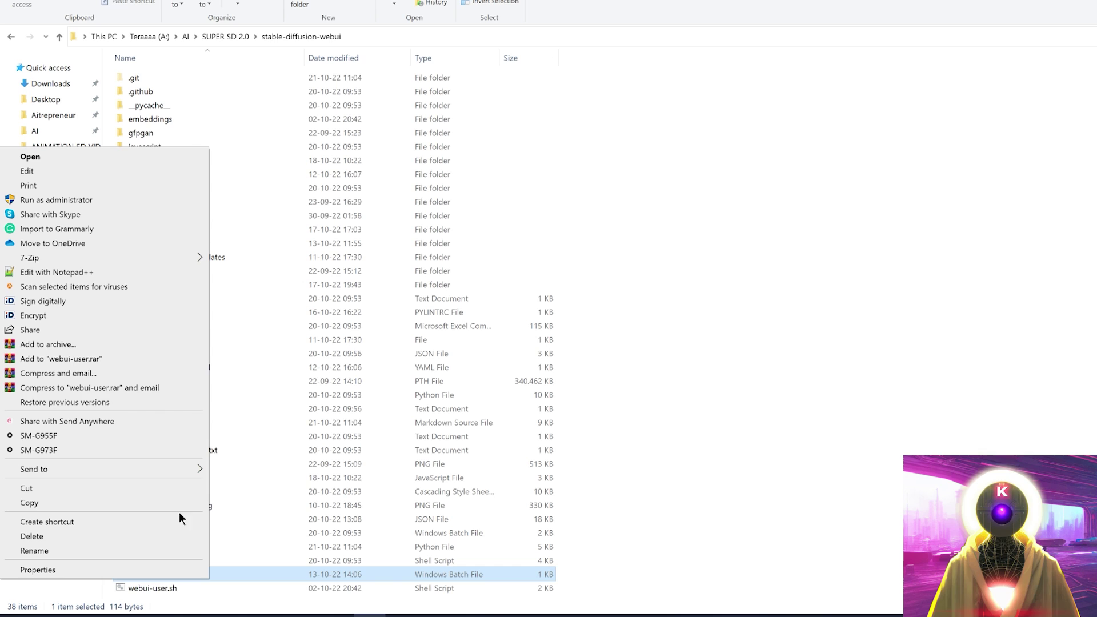
pyautogui.click(156, 273)
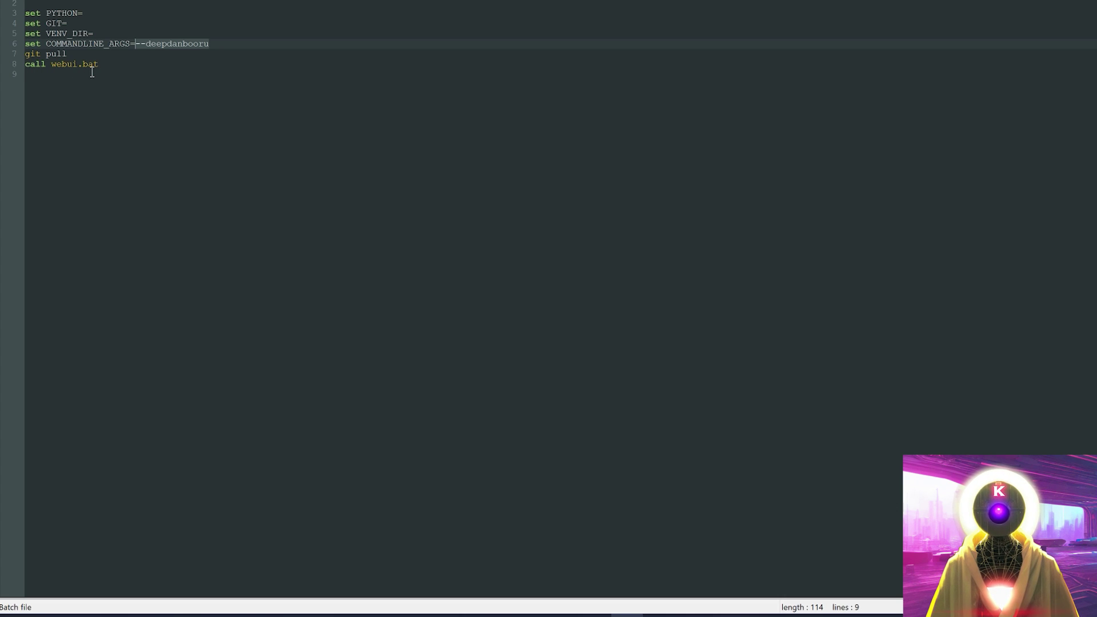
pyautogui.moveTo(68, 55); pyautogui.dragTo(25, 55)
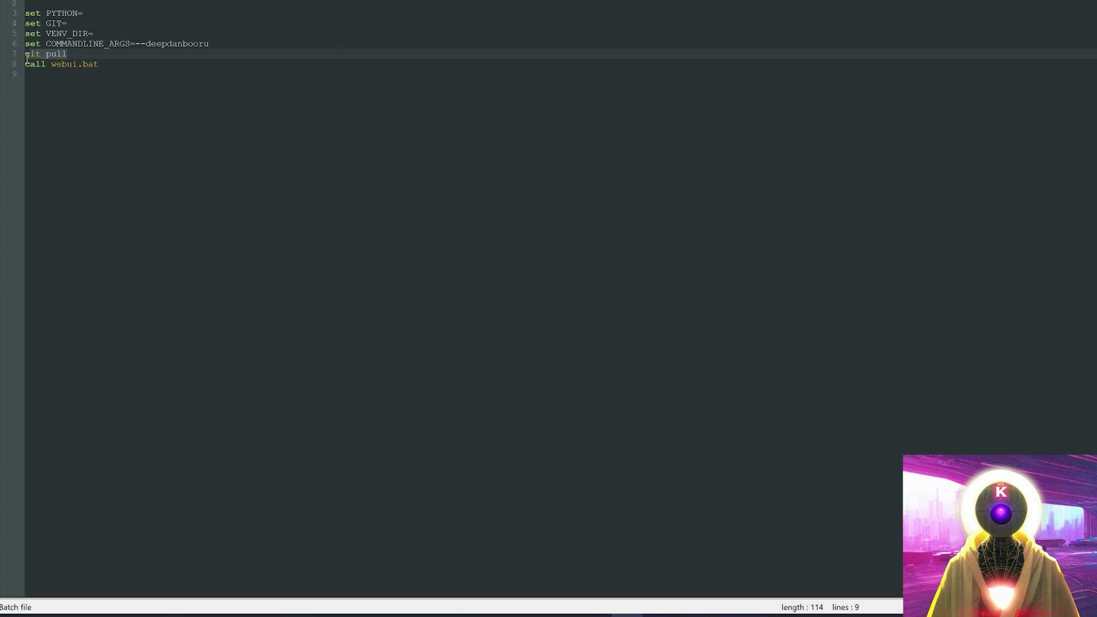
pyautogui.click(67, 99)
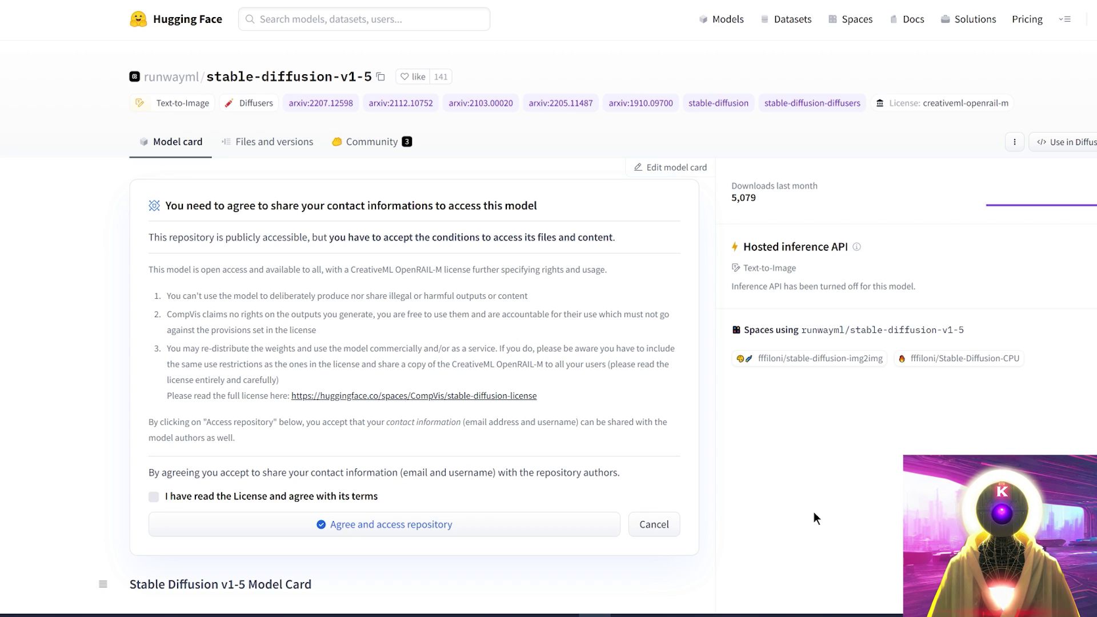
# - Agree to the stable-diffusion-v1-5 license and open the v1-5-pruned-emaonly.ckpt file page
pyautogui.click(155, 498)
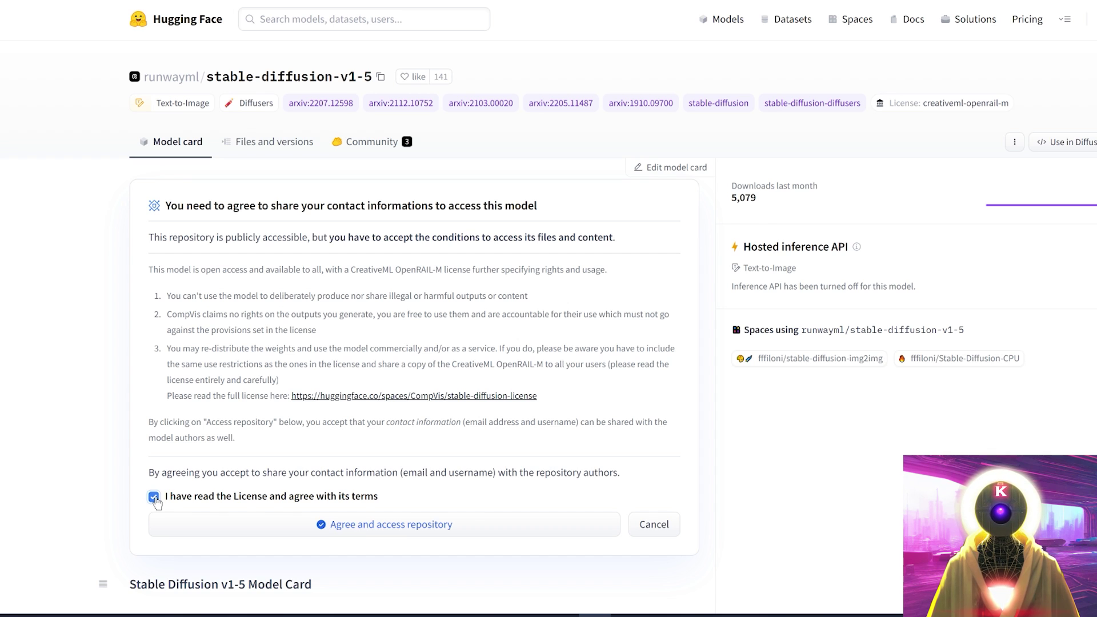
pyautogui.click(318, 529)
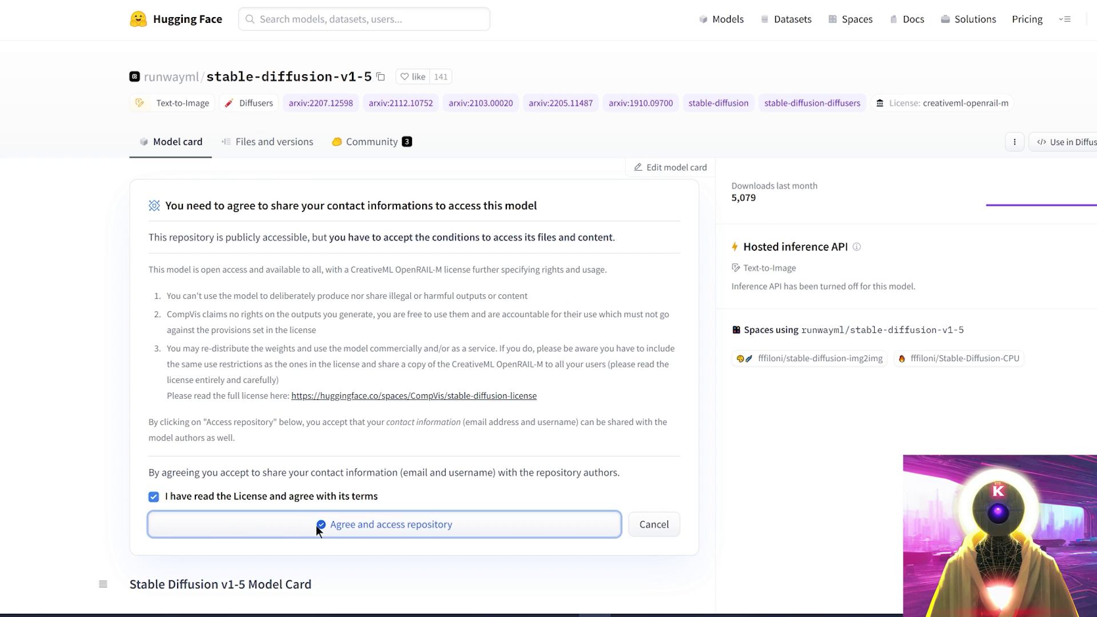
pyautogui.click(260, 150)
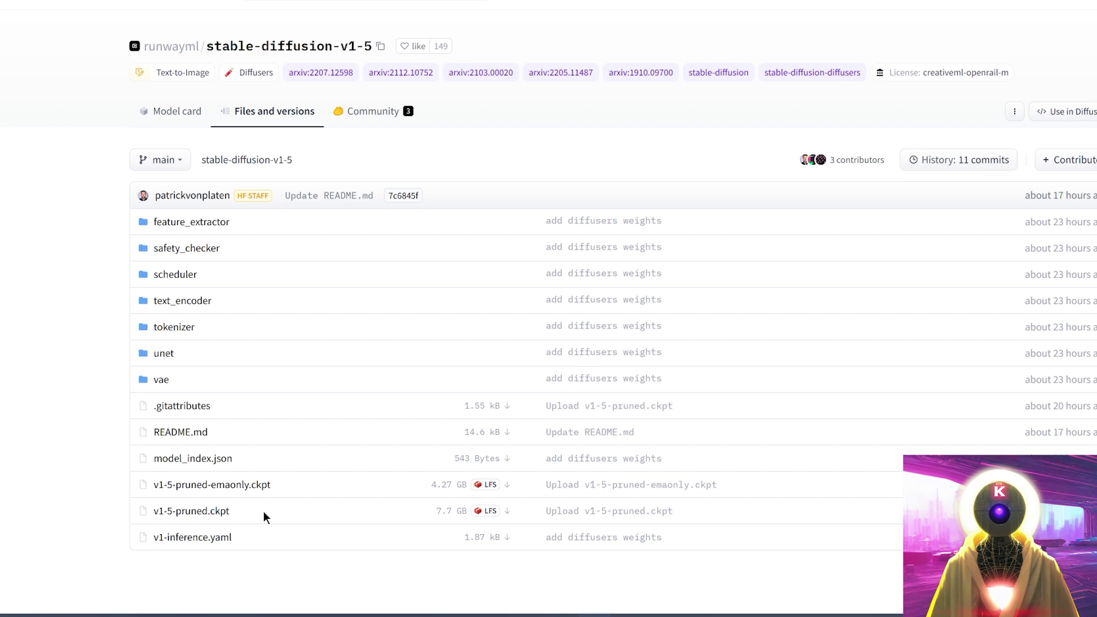
pyautogui.click(245, 487)
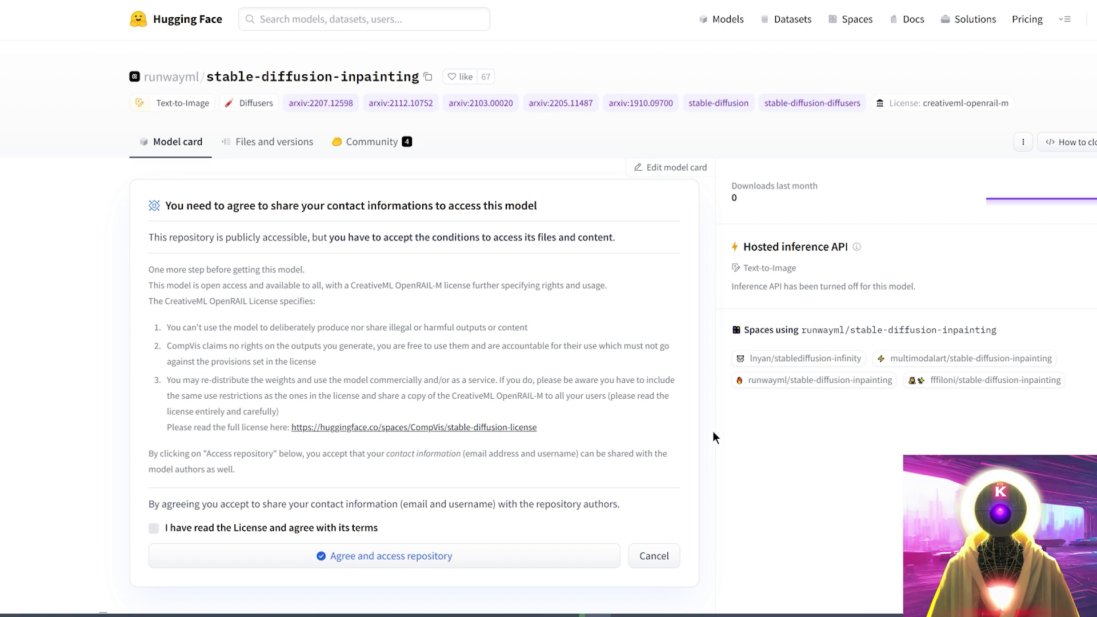
# - Agree to the stable-diffusion-inpainting license and download sd-v1-5-inpainting.ckpt from Files and versions
pyautogui.click(154, 529)
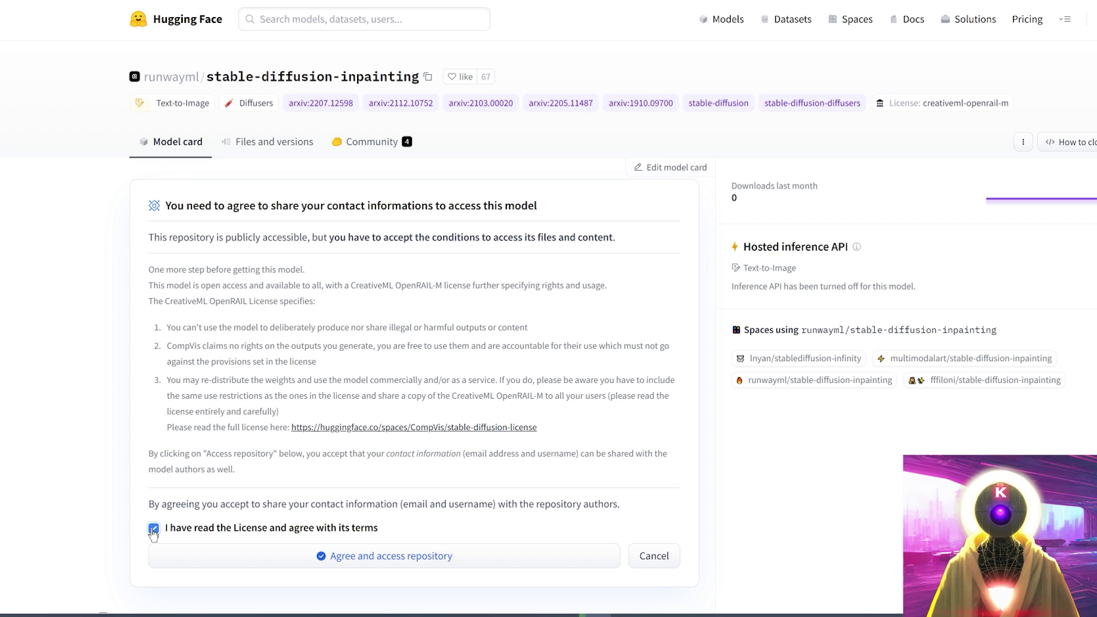
pyautogui.click(354, 566)
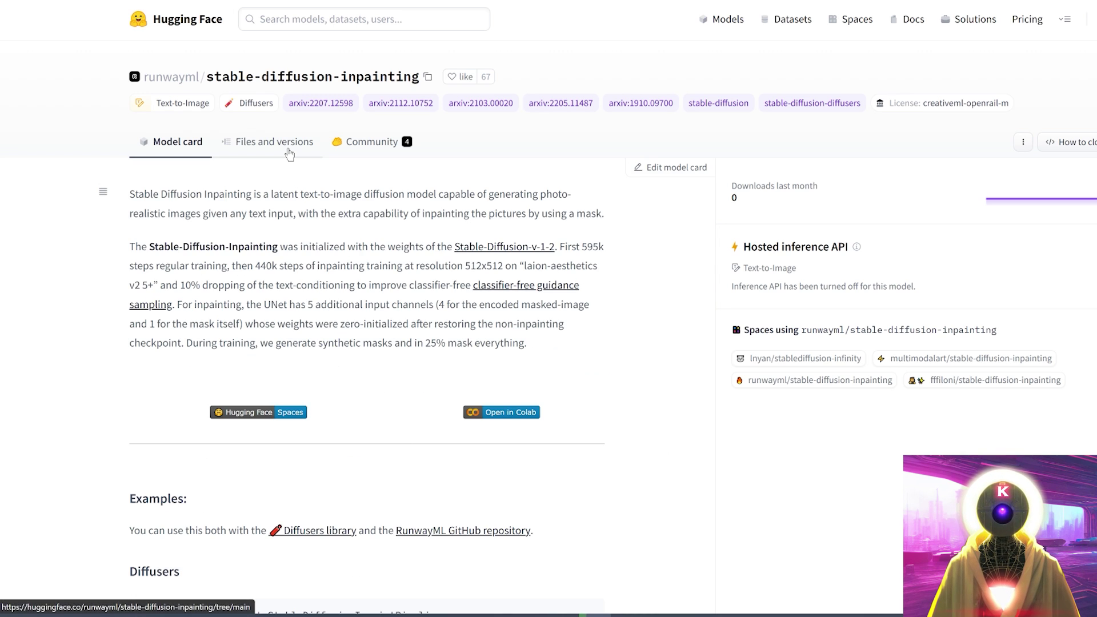
pyautogui.click(290, 149)
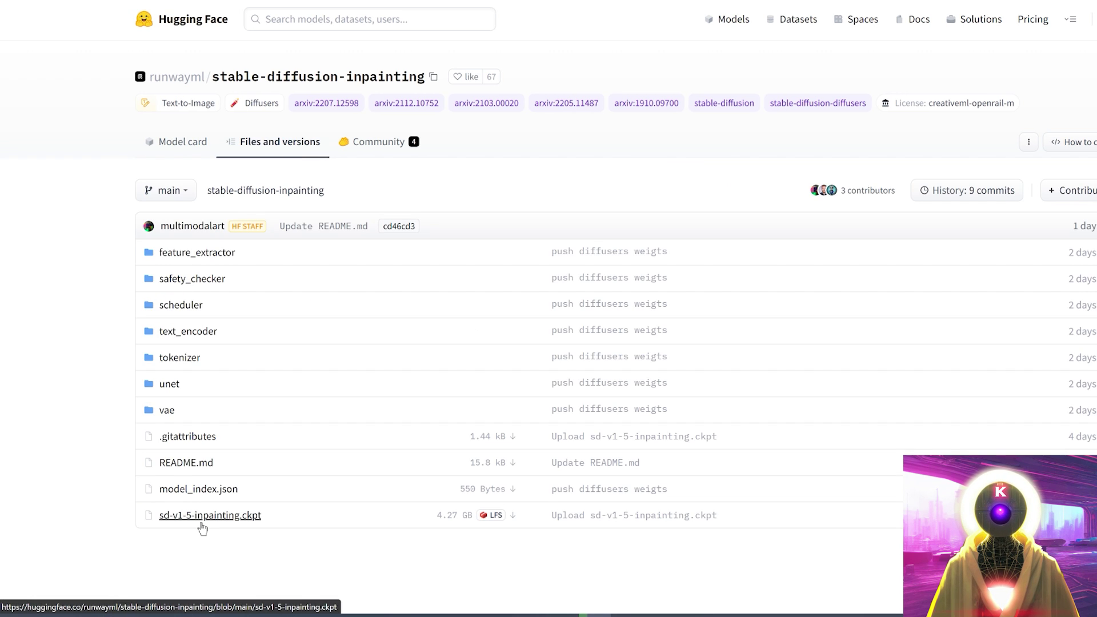
pyautogui.click(202, 523)
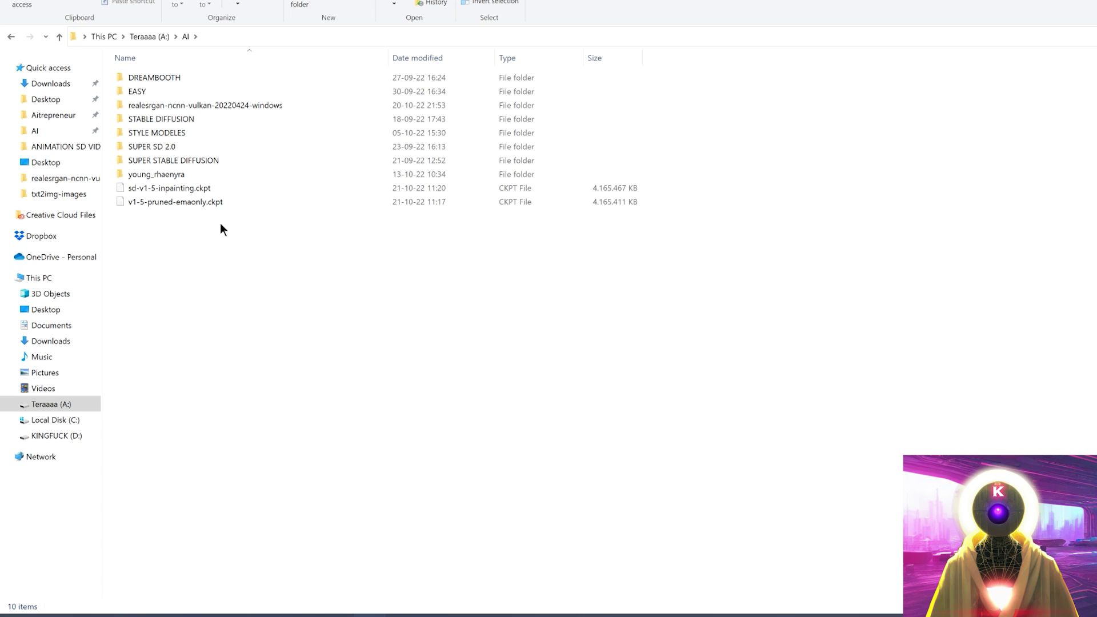
# - Paste both .ckpt files into stable-diffusion-webui\models\Stable-diffusion and launch webui-user.bat
pyautogui.moveTo(221, 224); pyautogui.dragTo(145, 188)
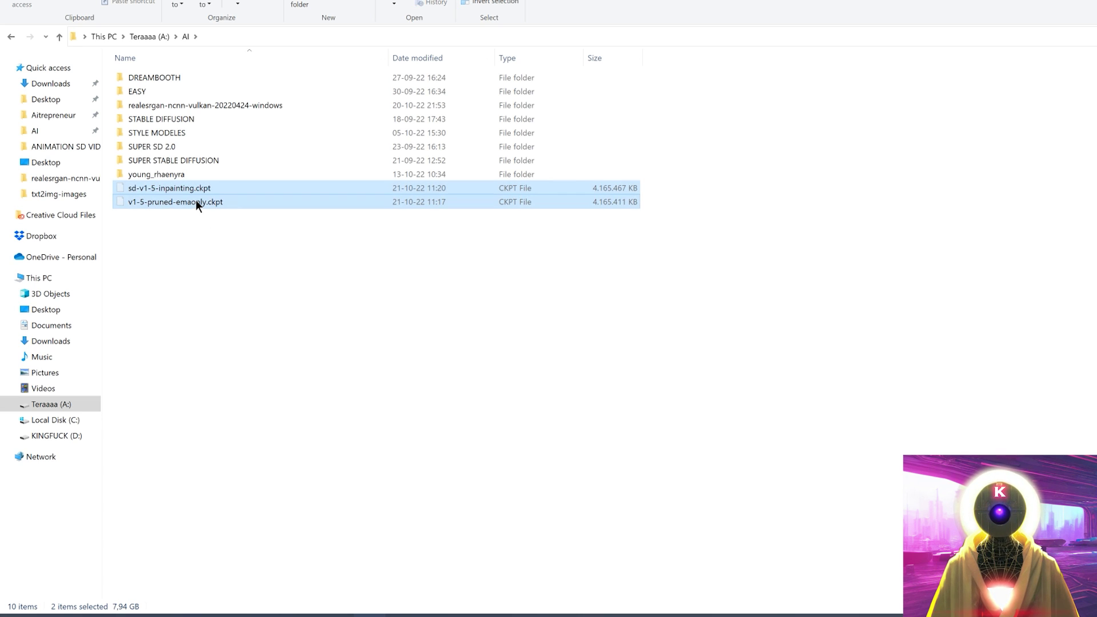
pyautogui.doubleClick(154, 148)
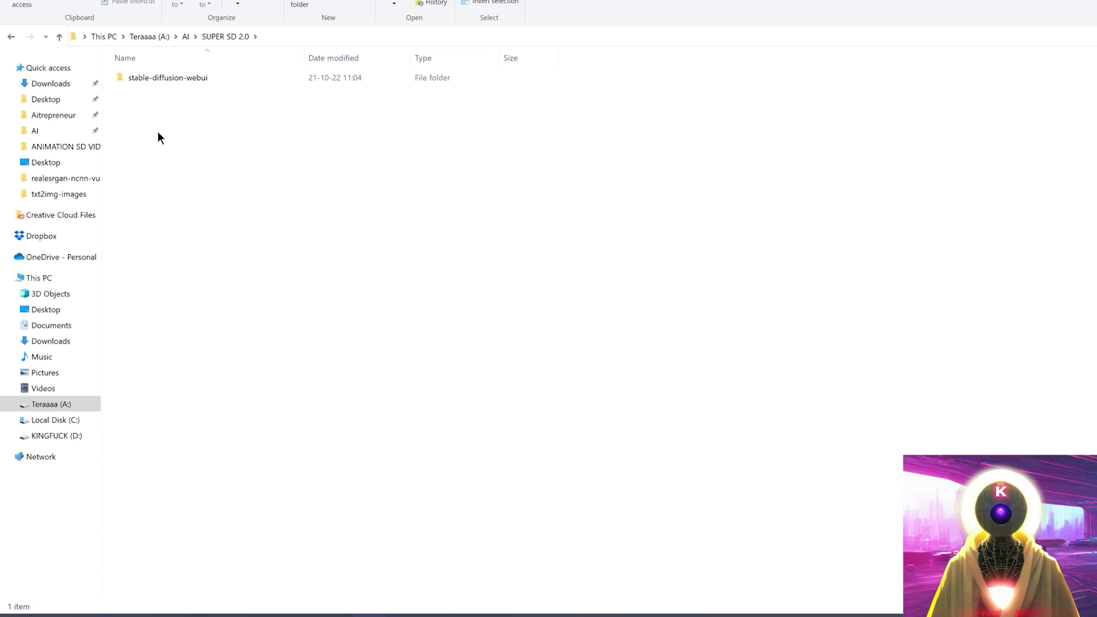
pyautogui.doubleClick(170, 78)
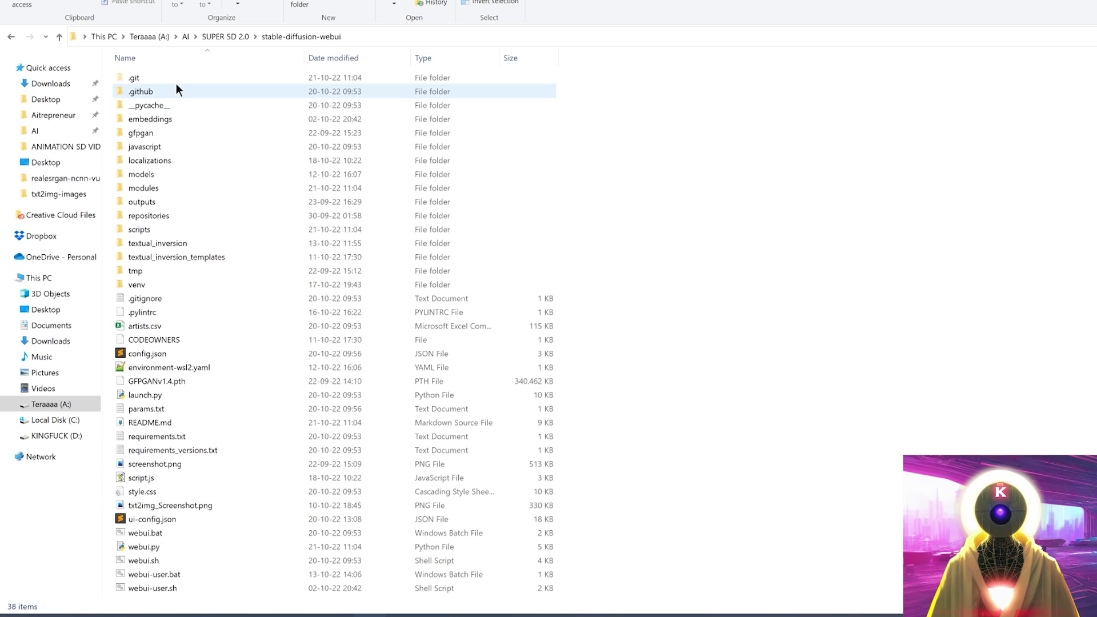
pyautogui.doubleClick(151, 176)
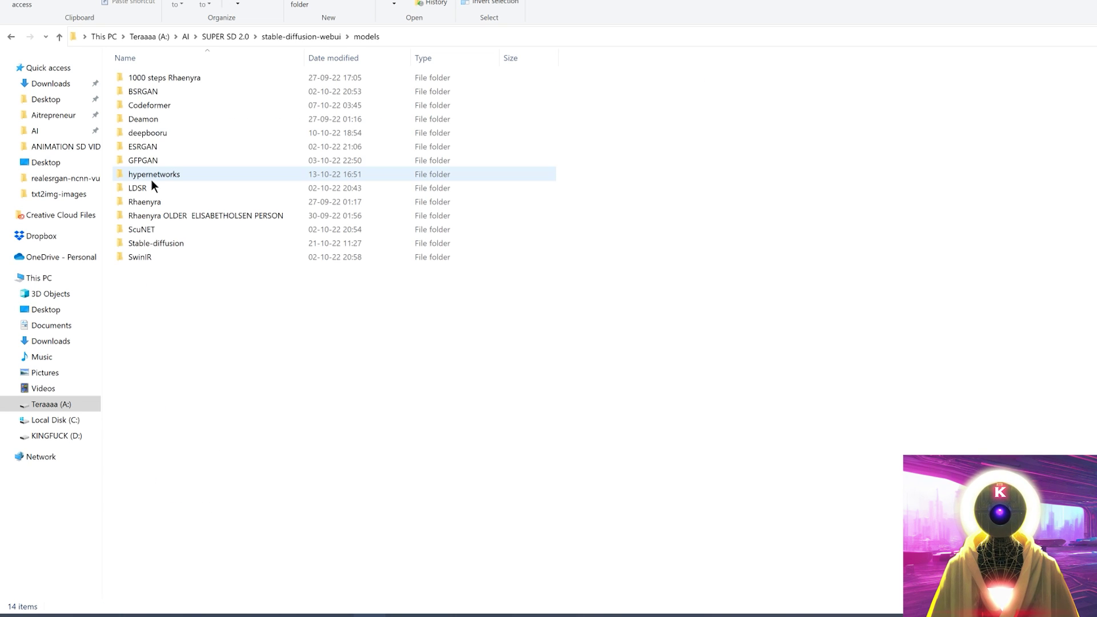
pyautogui.doubleClick(153, 244)
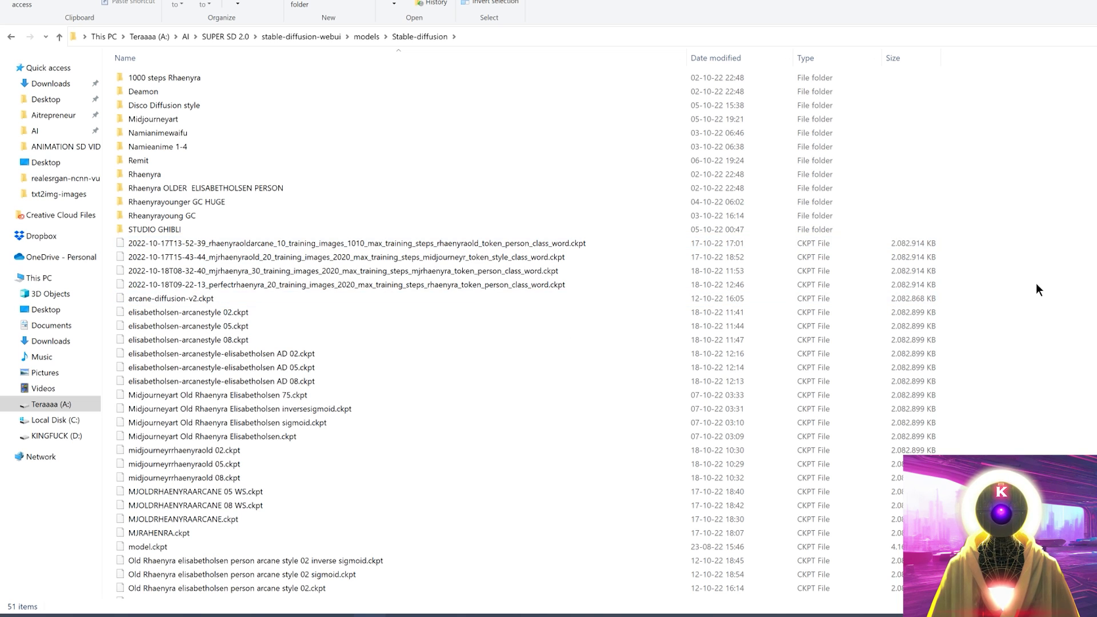
pyautogui.hotkey('ctrl', 'v')
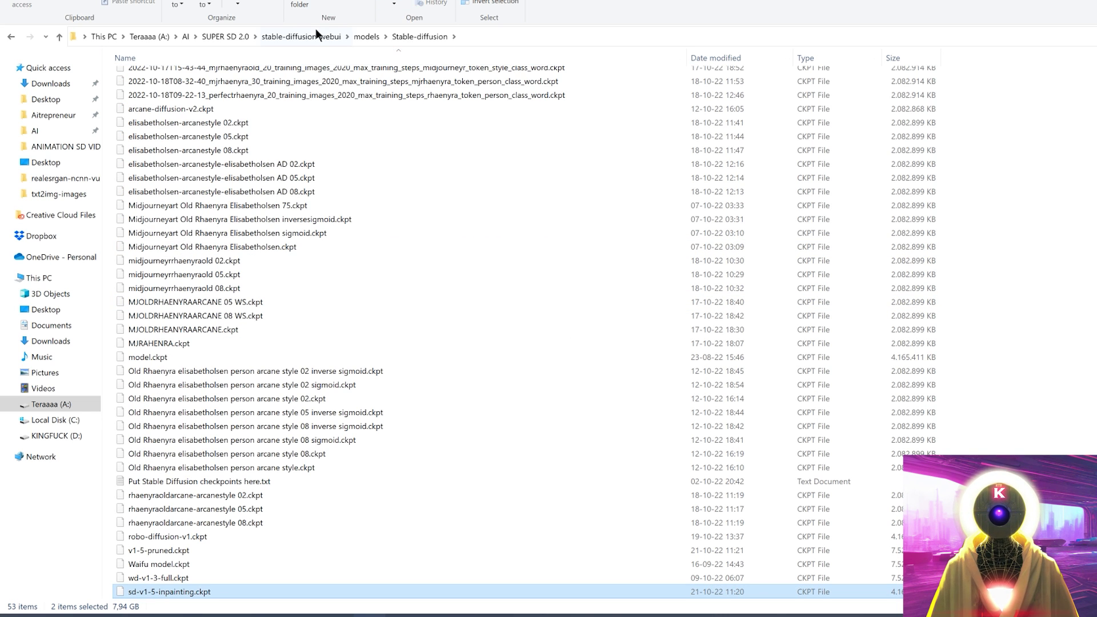
pyautogui.click(314, 34)
pyautogui.doubleClick(161, 574)
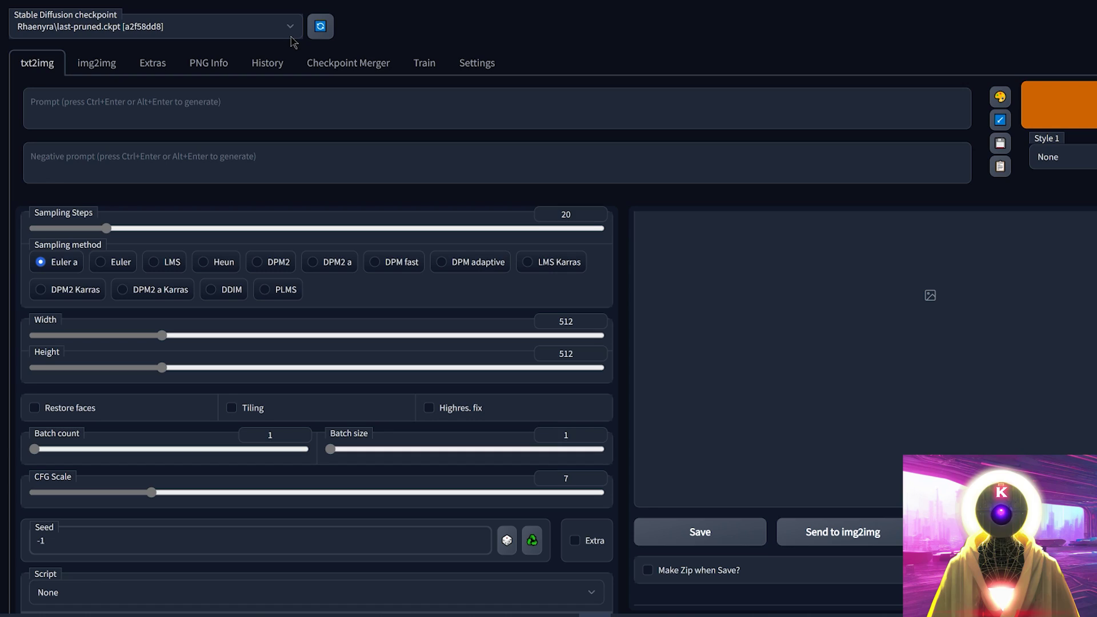
# - Load v1-5-pruned-emaonly.ckpt from the Stable Diffusion checkpoint dropdown
pyautogui.click(296, 32)
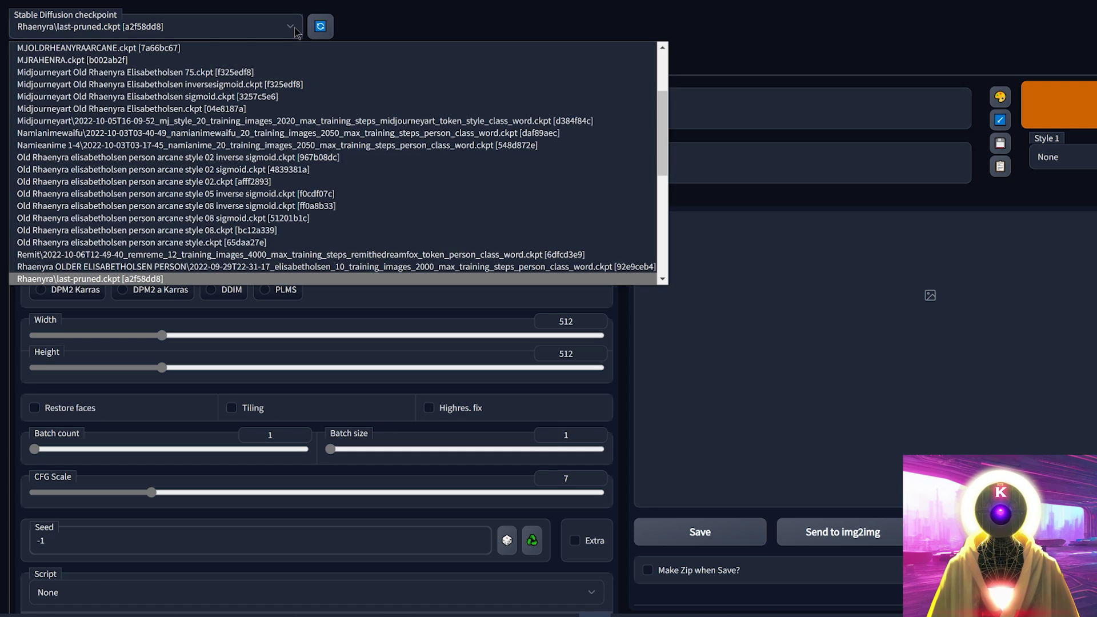
pyautogui.scroll(-5, 306, 96)
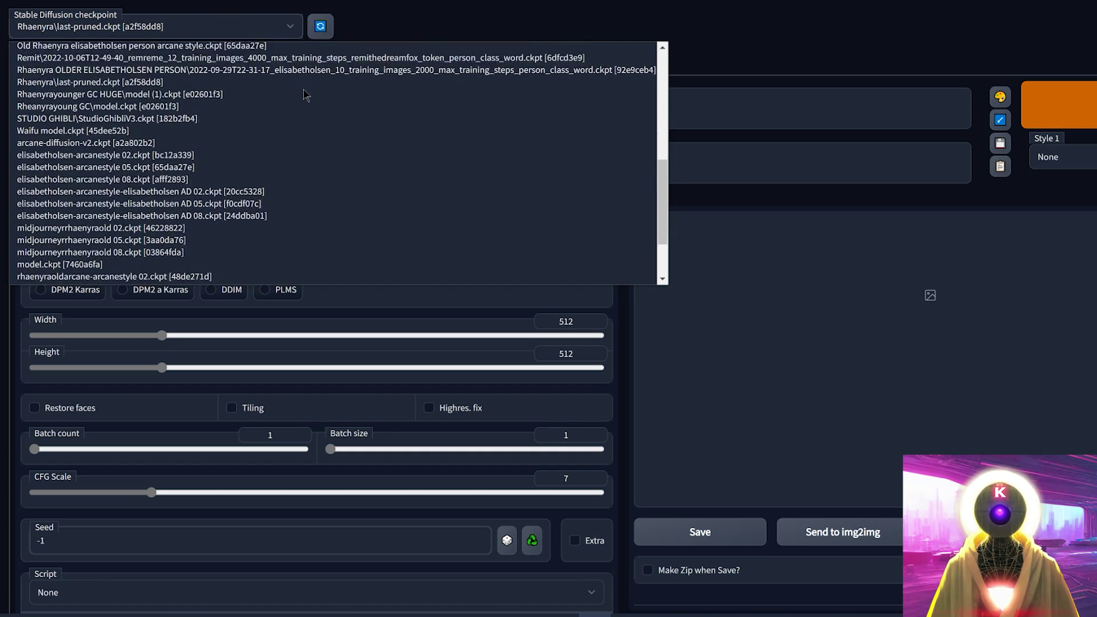
pyautogui.scroll(-3, 306, 95)
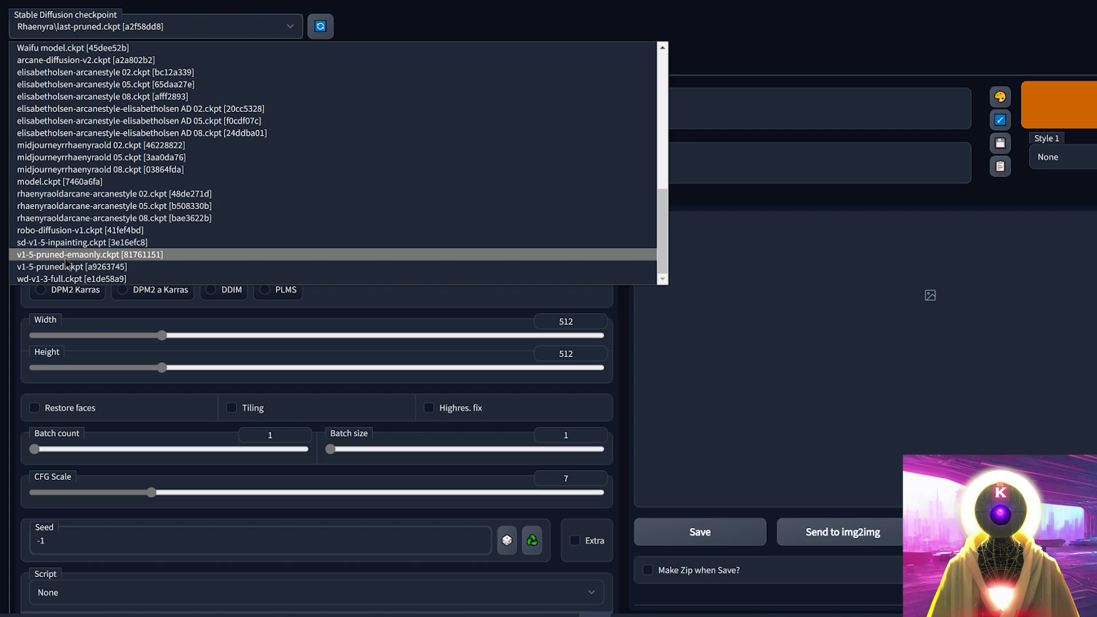
pyautogui.click(66, 255)
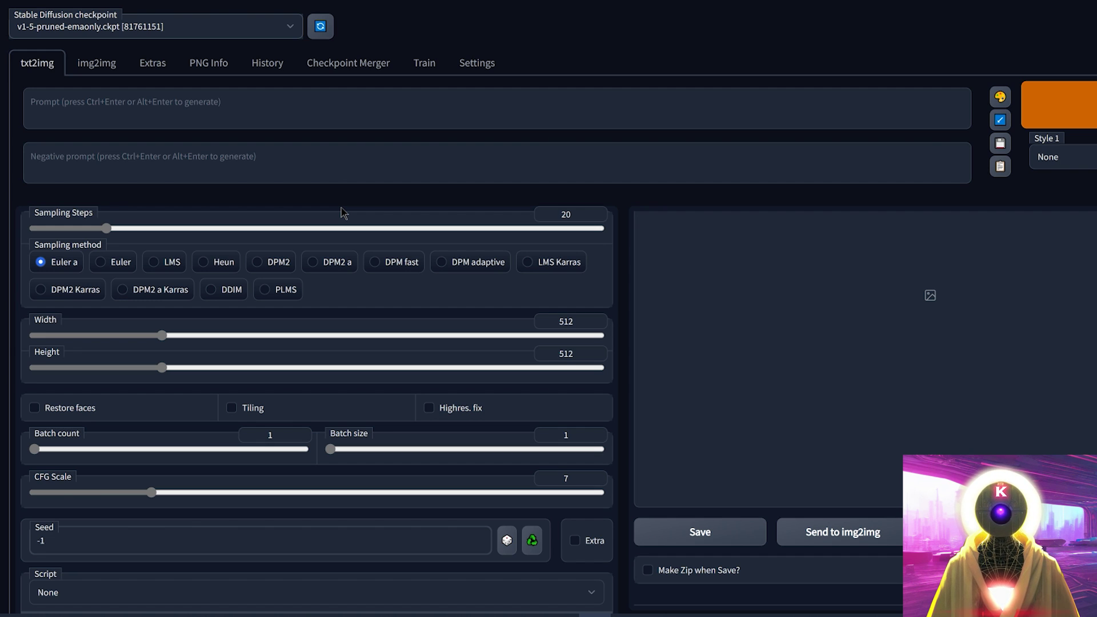
# - Write the cosmic-energy portrait prompt and generate it at 28 sampling steps, CFG scale 9
pyautogui.click(288, 104)
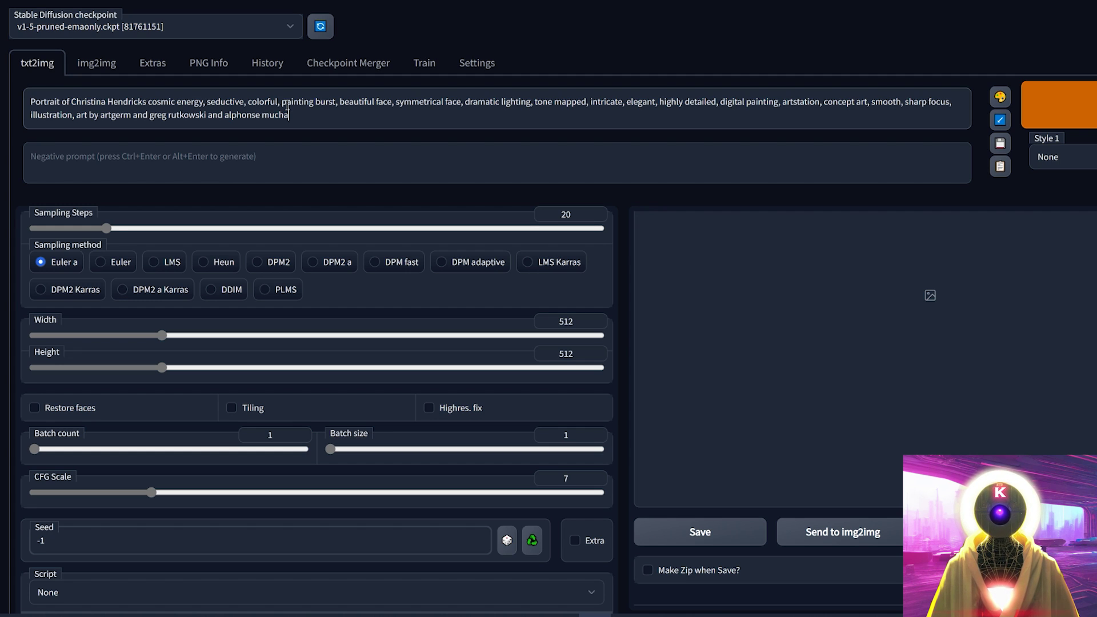
pyautogui.moveTo(118, 232); pyautogui.dragTo(143, 236)
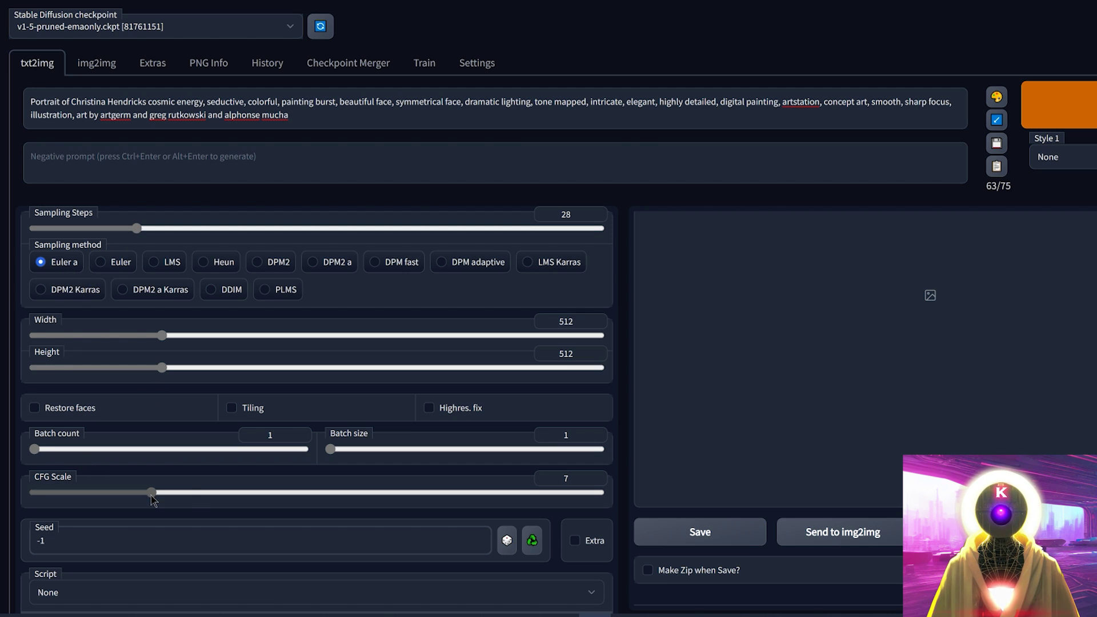
pyautogui.moveTo(152, 494); pyautogui.dragTo(191, 494)
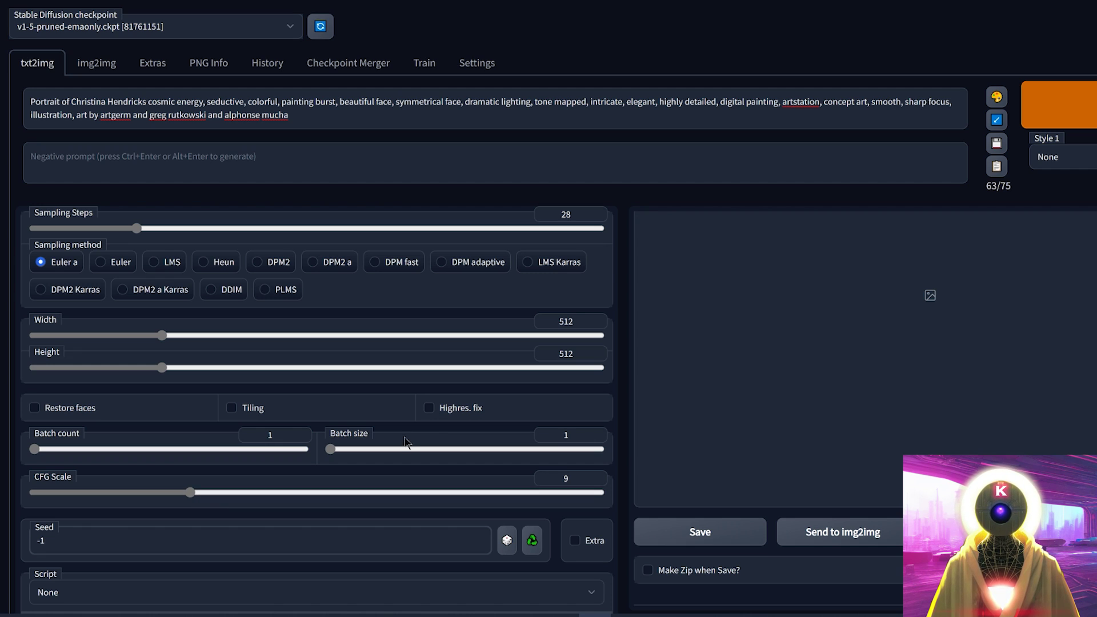
pyautogui.click(1059, 105)
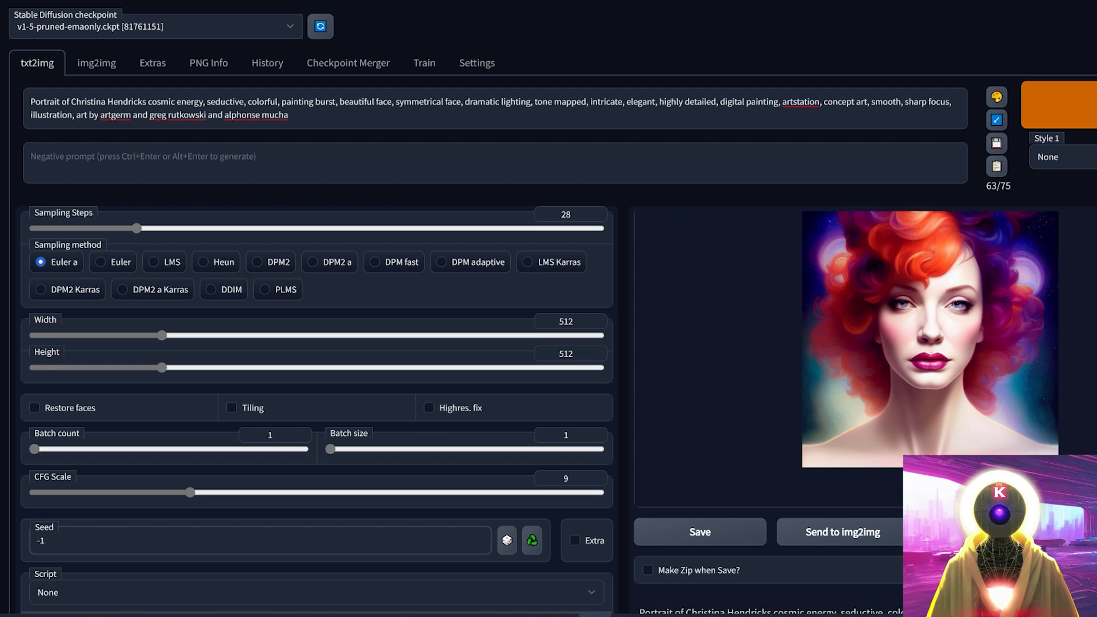
# - Reuse seed 631218950, switch to model.ckpt, and view the portrait on its own page
pyautogui.click(533, 550)
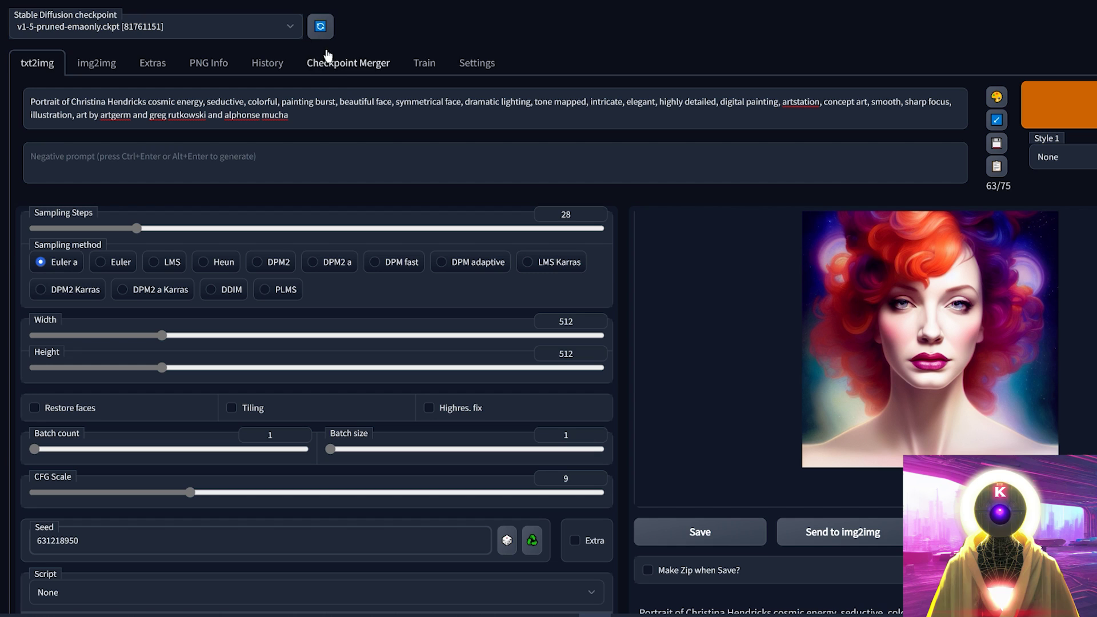
pyautogui.click(290, 31)
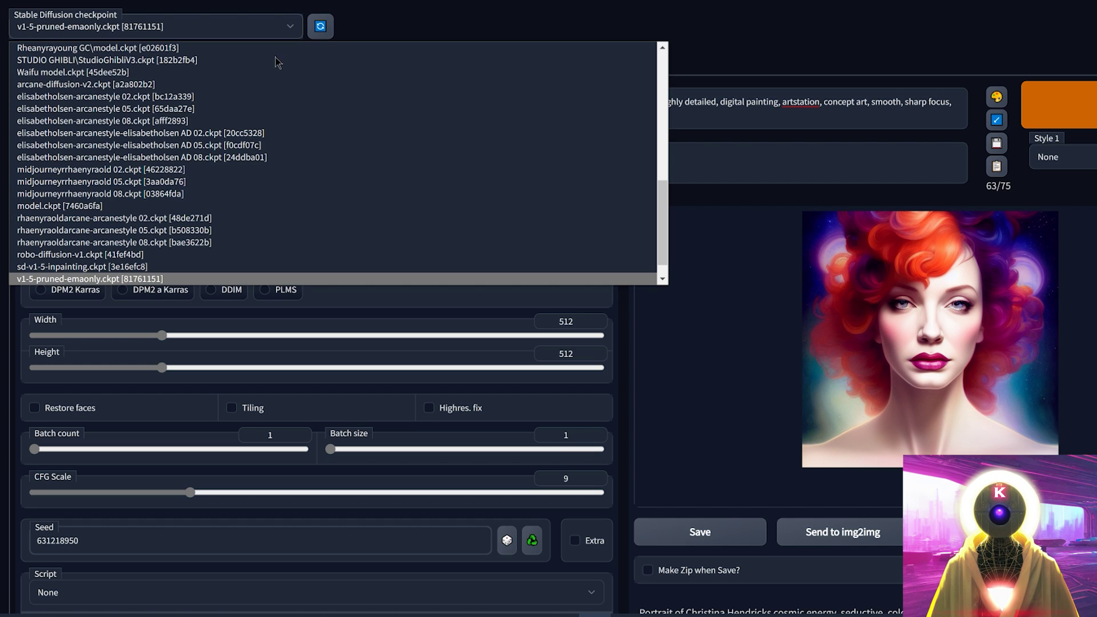
pyautogui.scroll(-1, 125, 184)
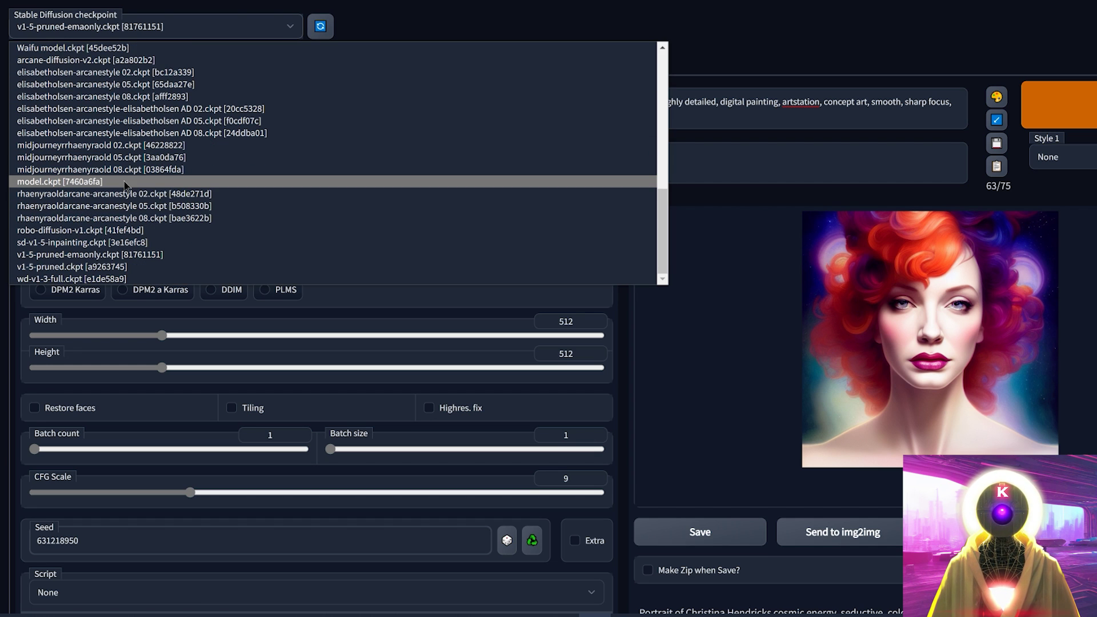
pyautogui.click(125, 180)
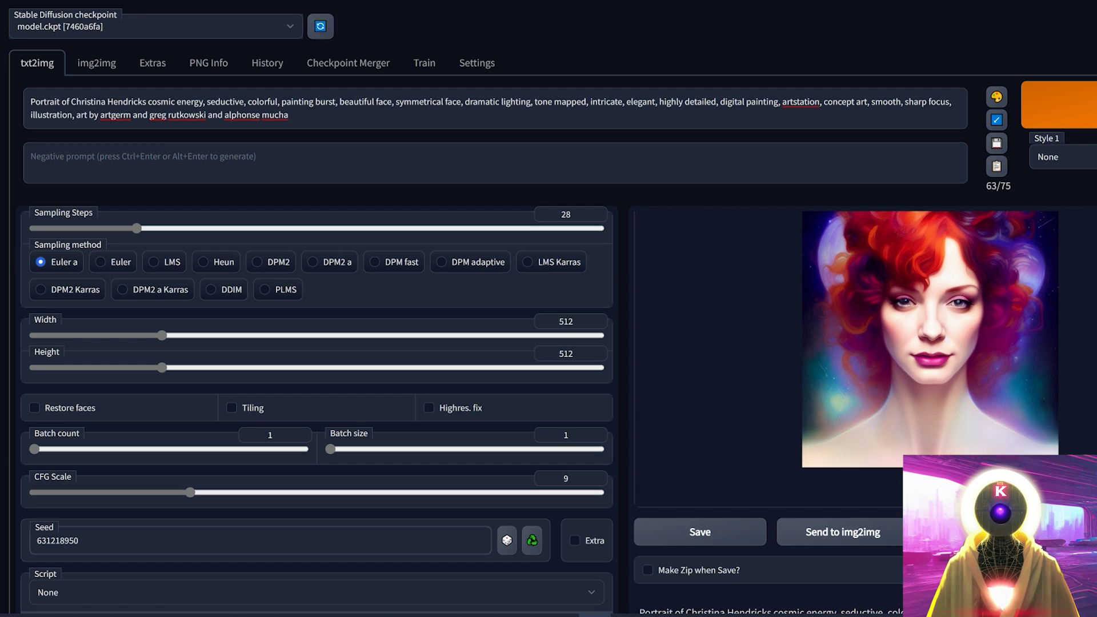
pyautogui.hotkey('ctrl', 'Tab')
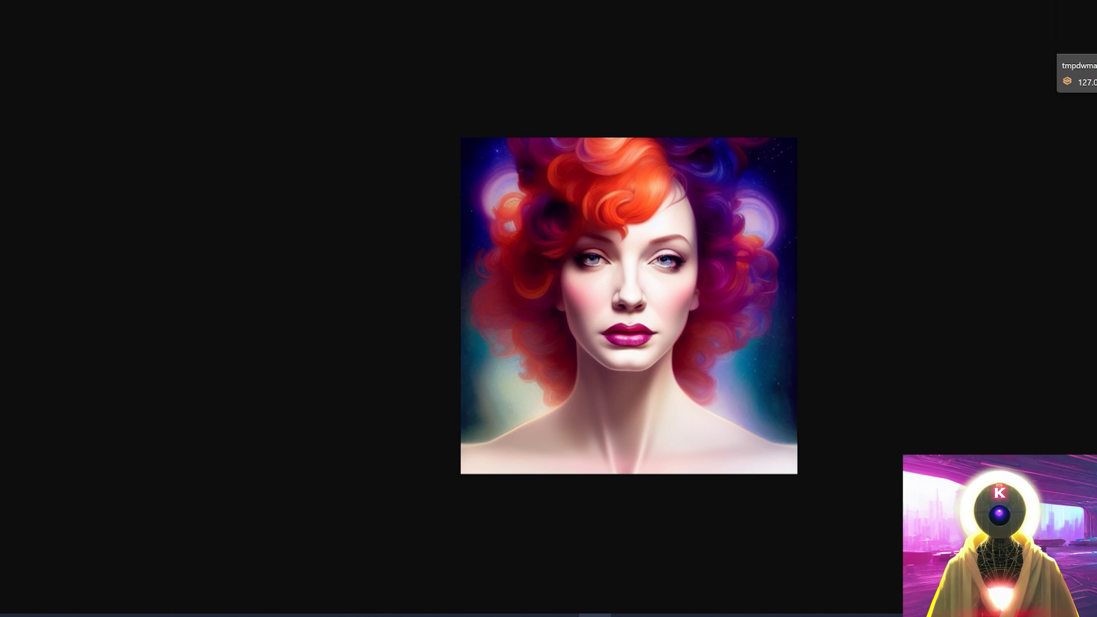
pyautogui.hotkey('ctrl', 'Tab')
pyautogui.hotkey('ctrl', 'Tab')
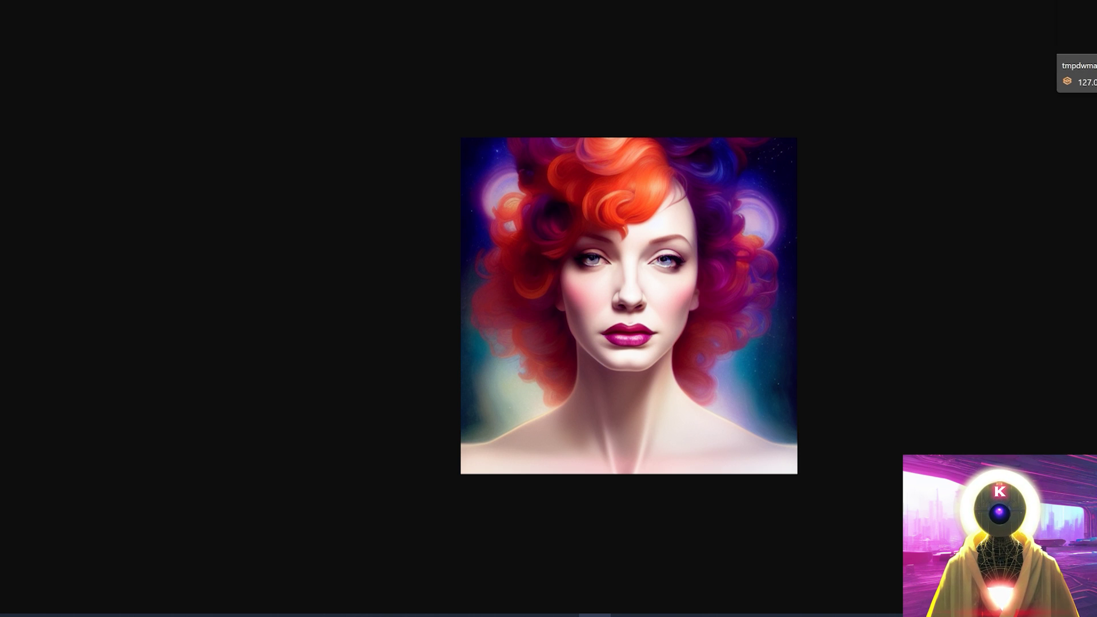
# - Compare the portrait renderings across tabs, then generate it with the v1-5-pruned.ckpt checkpoint
pyautogui.hotkey('ctrl', 'Tab')
pyautogui.hotkey('ctrl', 'Tab')
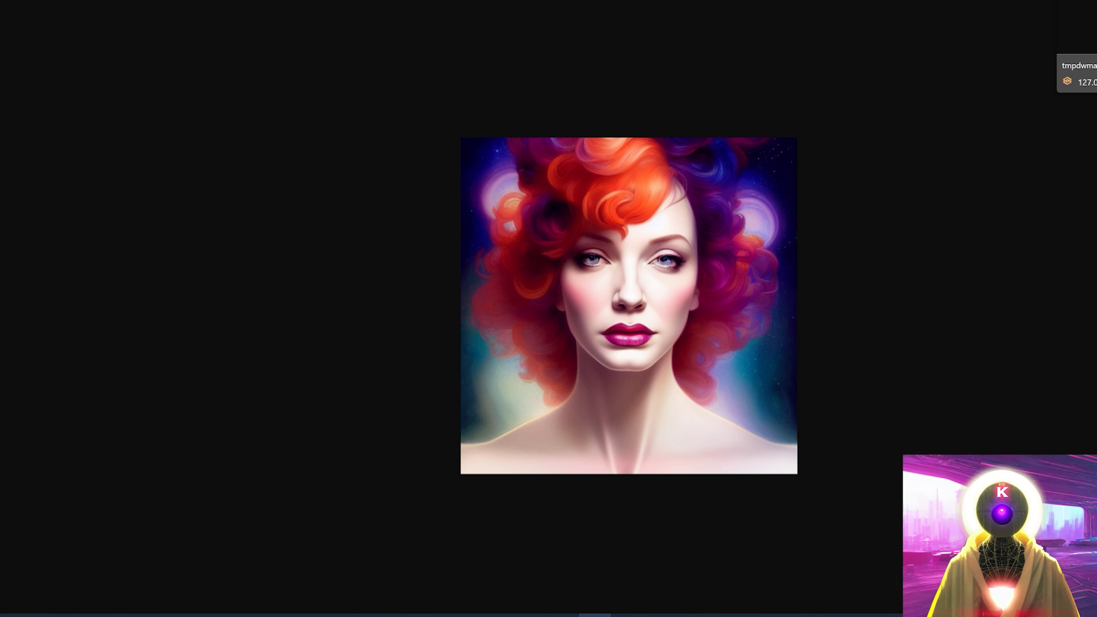
pyautogui.hotkey('ctrl', 'Tab')
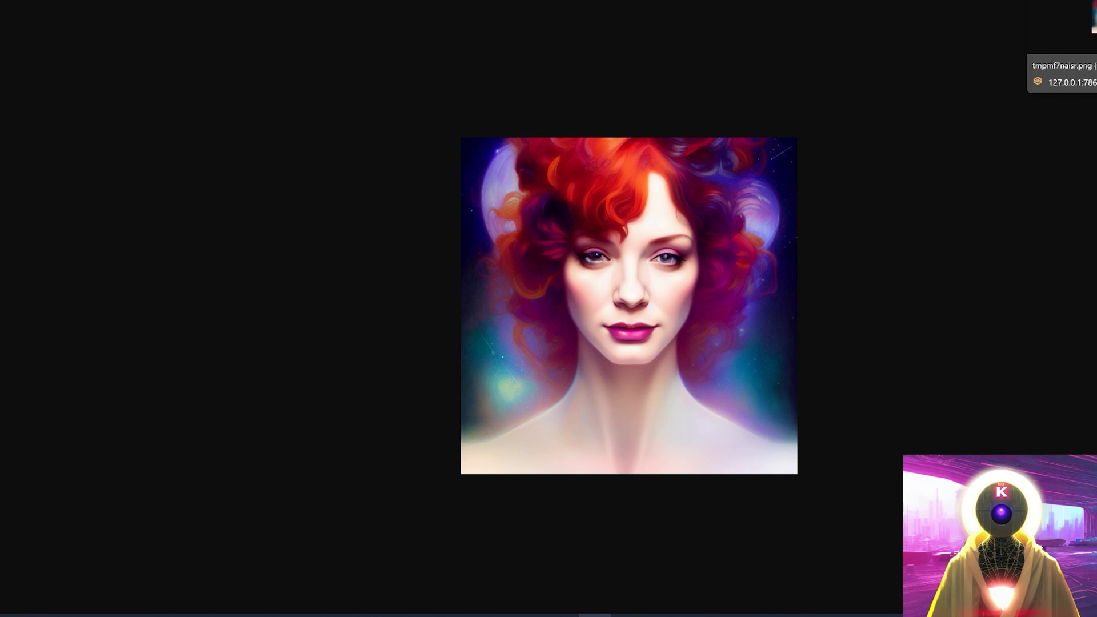
pyautogui.hotkey('ctrl', 'Tab')
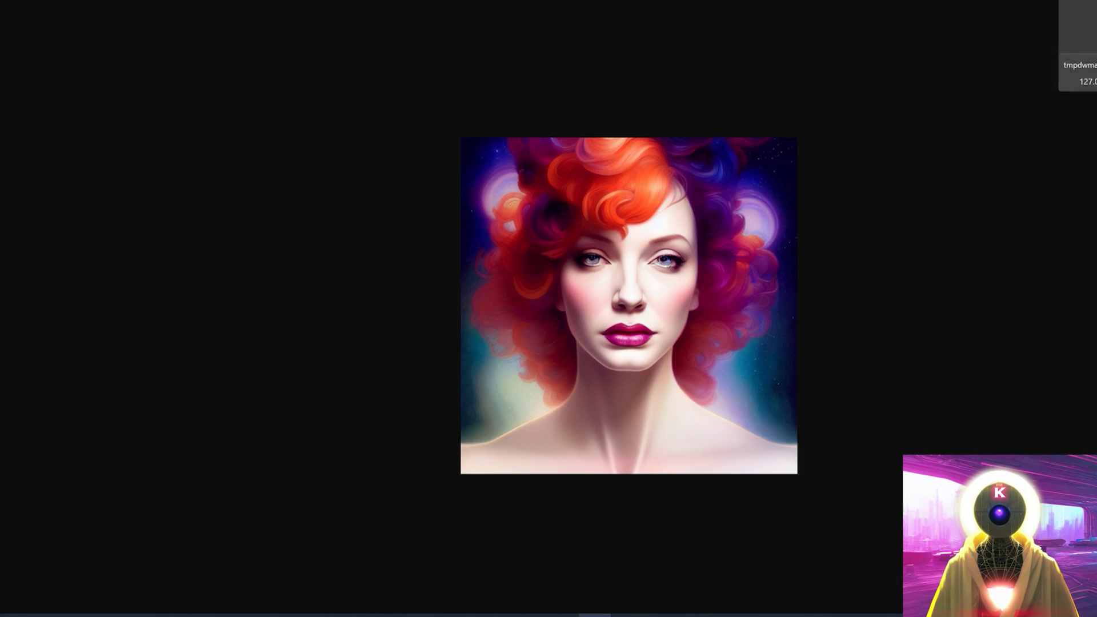
pyautogui.hotkey('ctrl', 'Tab')
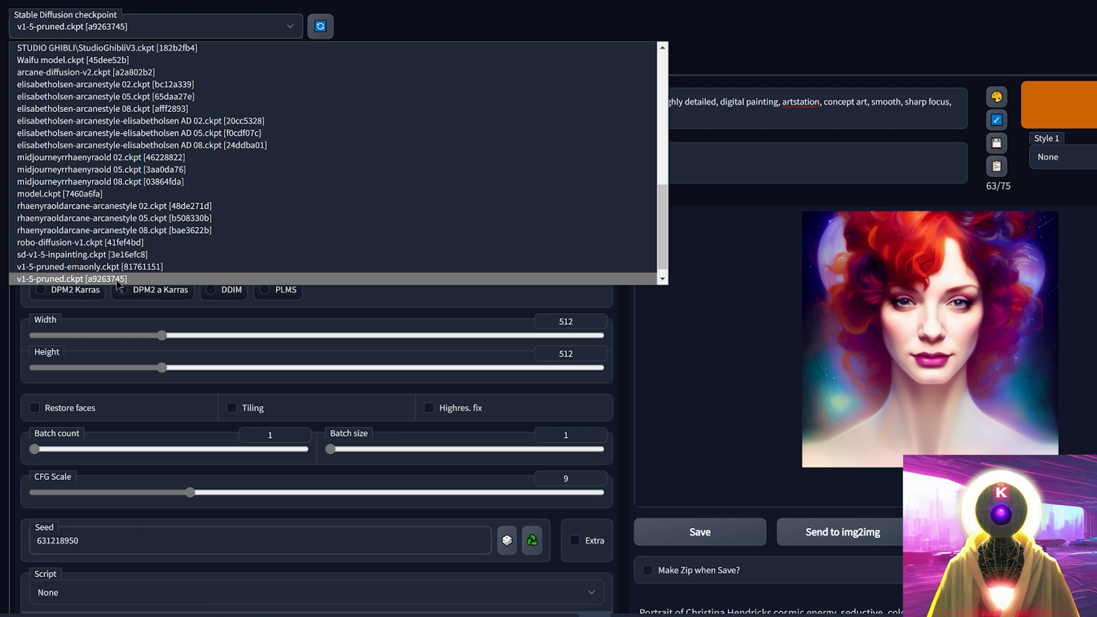
pyautogui.click(117, 280)
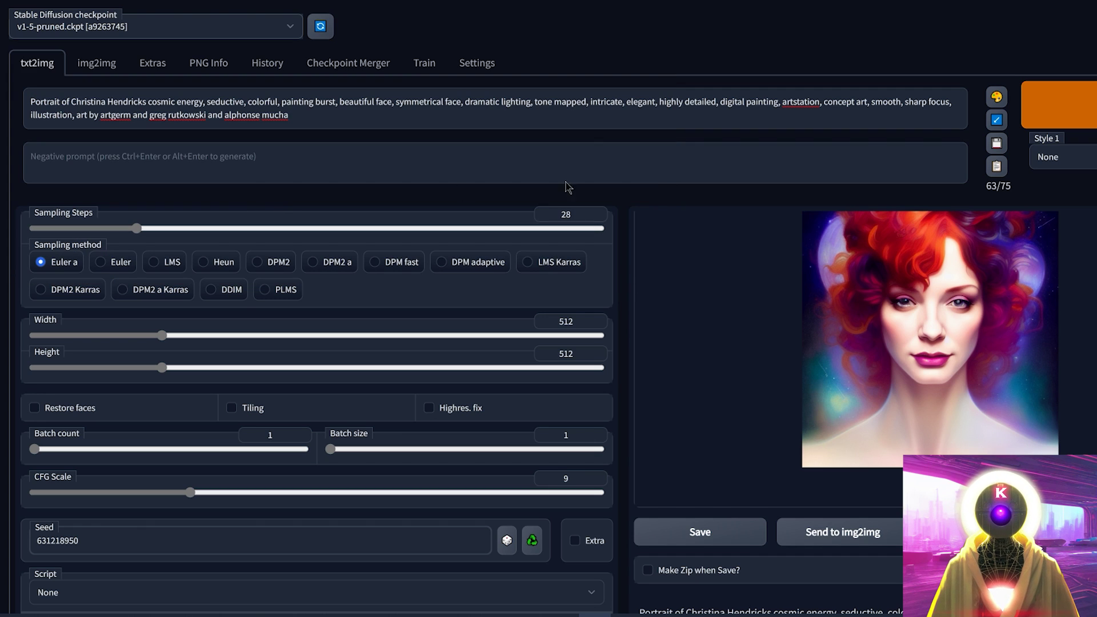
pyautogui.click(1057, 105)
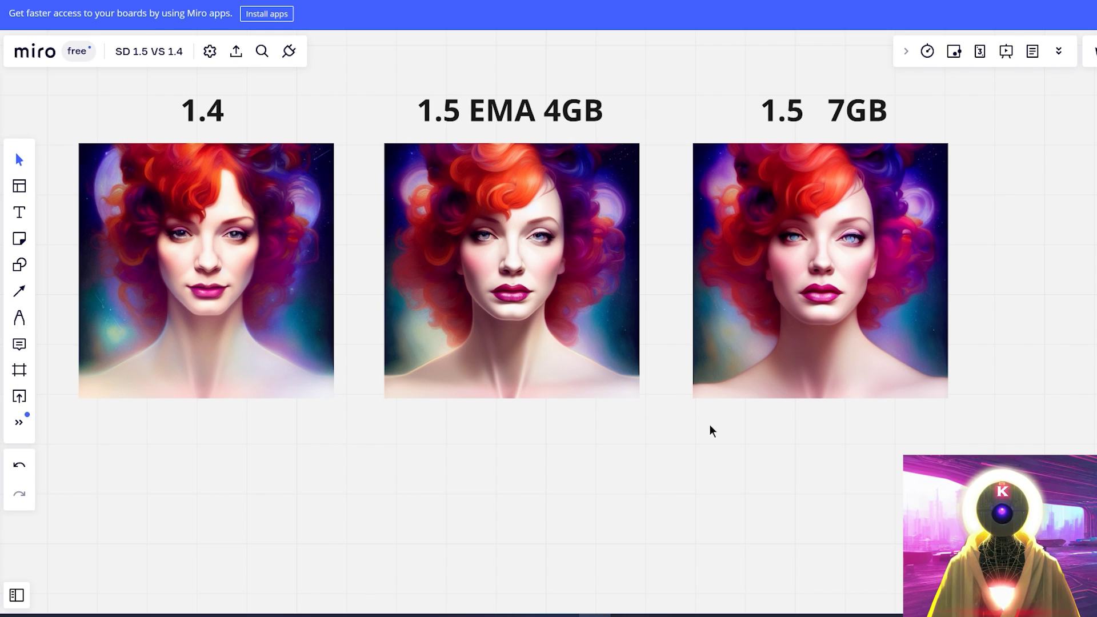
pyautogui.moveTo(712, 426); pyautogui.dragTo(234, 344)
pyautogui.click(843, 269)
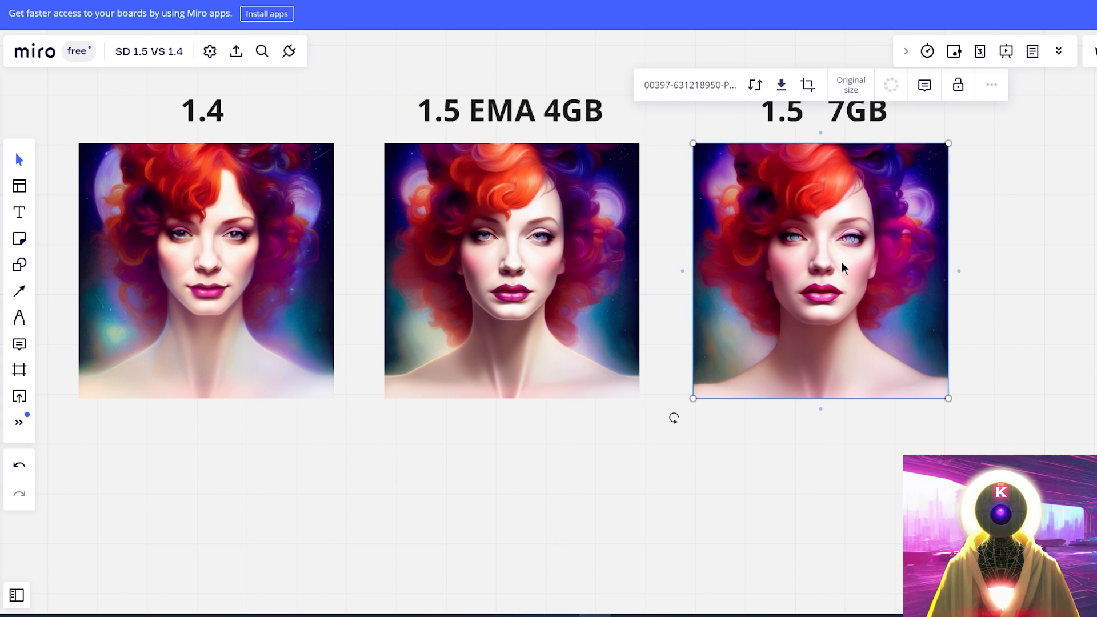
pyautogui.click(558, 304)
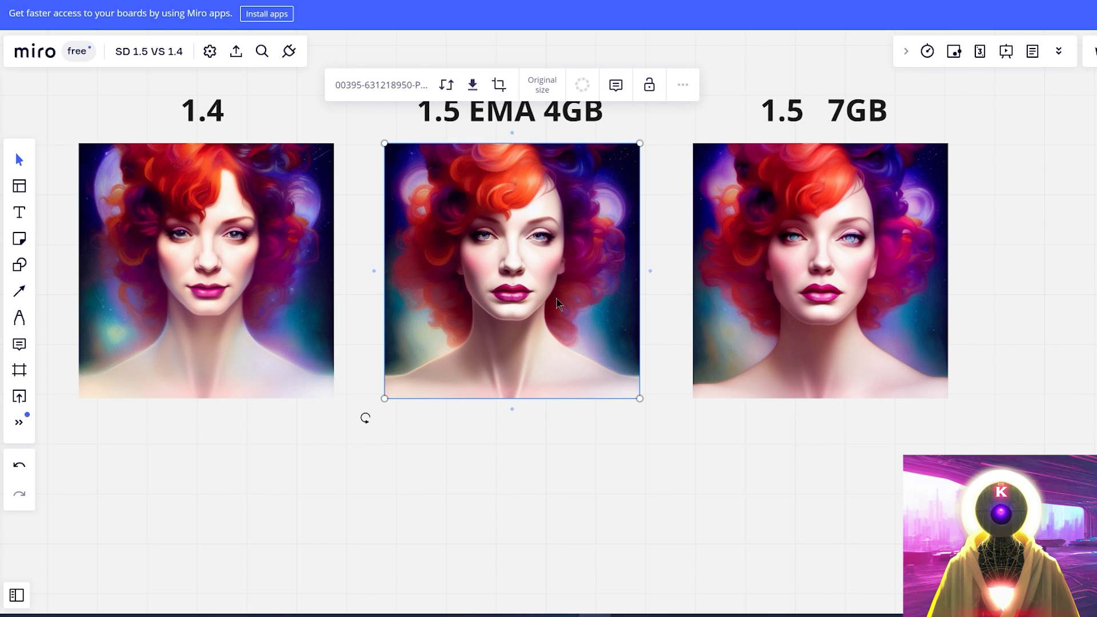
pyautogui.press('Escape')
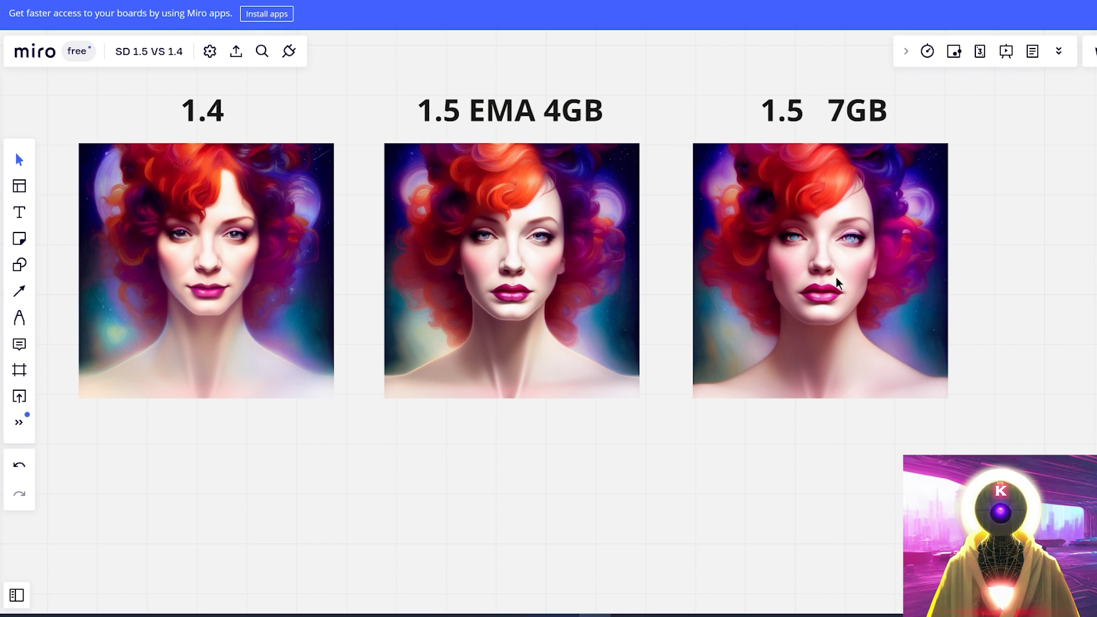
pyautogui.click(838, 283)
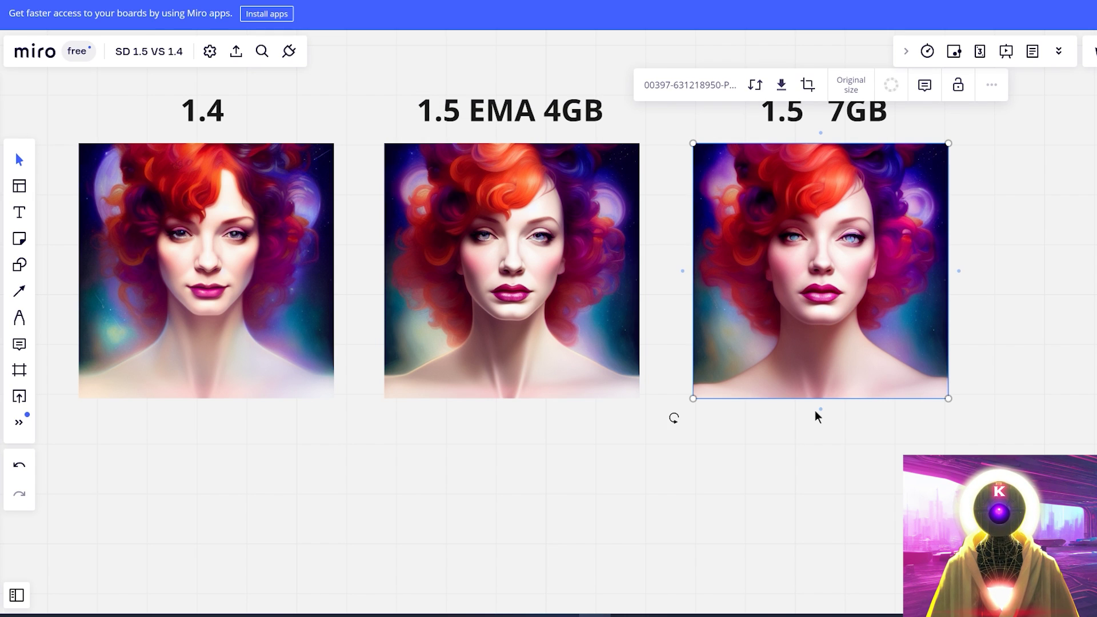
pyautogui.click(593, 318)
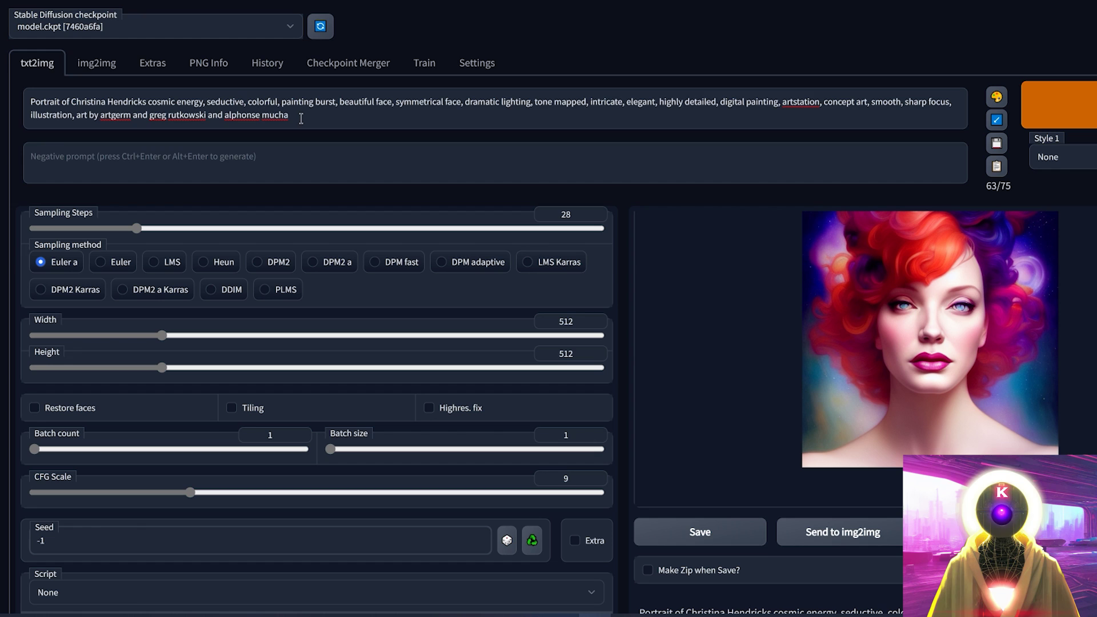
pyautogui.hotkey('ctrl', 'a')
# - Paste the princess peach prompt, then replace it with the cyborg-with-roses prompt
pyautogui.write('Ultra realistic photo portrait of princess peach in the mushroom kingdom, beautiful face, intricate, highly detailed, smooth, sharp focus, art by artgerm and greg rutkowski and alphonse mucha')
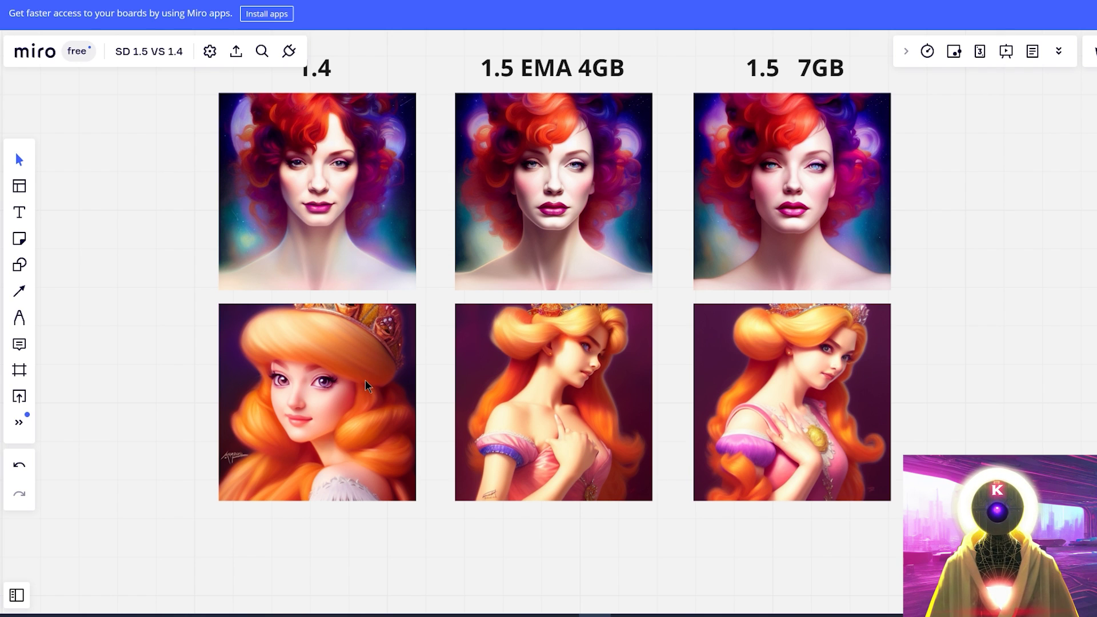
pyautogui.moveTo(760, 102); pyautogui.dragTo(53, 124)
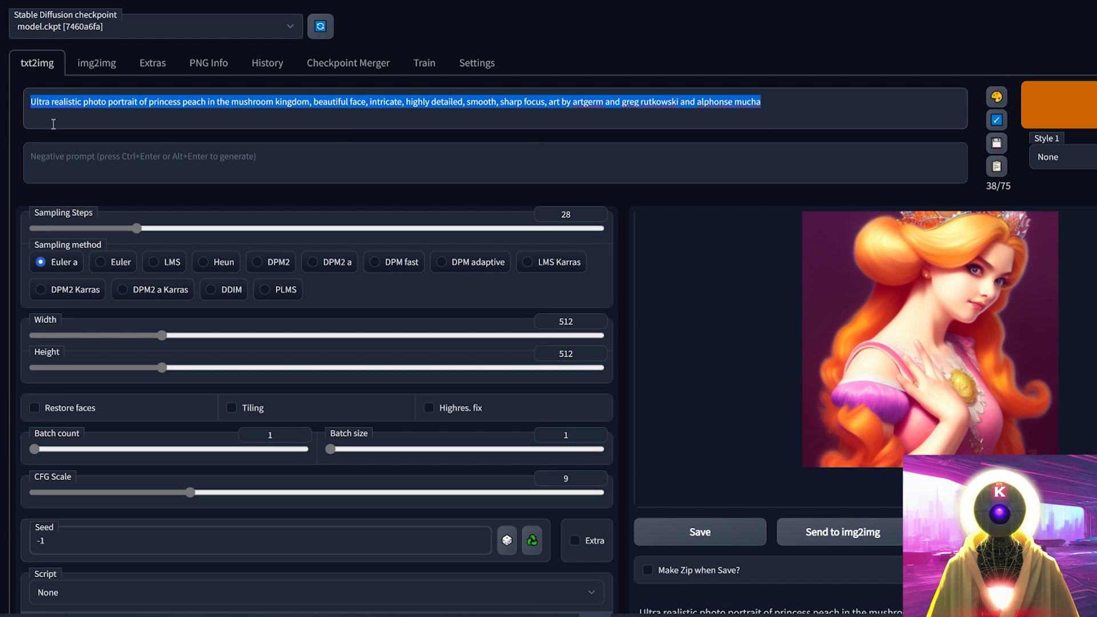
pyautogui.hotkey('ctrl', 'v')
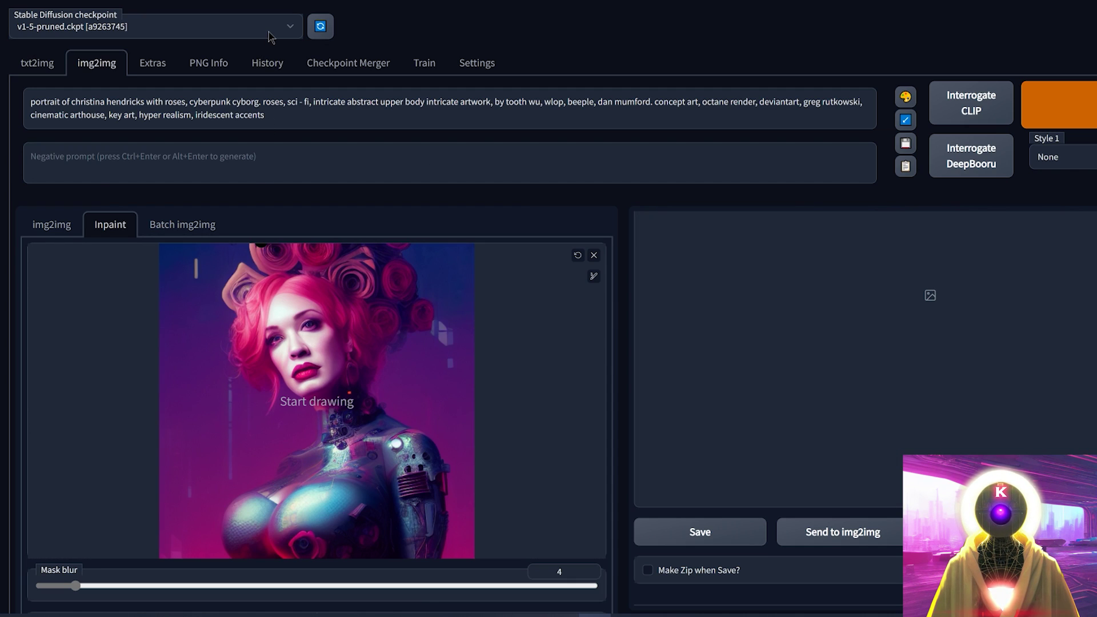
# - Send the rose cyborg portrait to Inpaint and load the sd-v1-5-inpainting.ckpt checkpoint
pyautogui.click(270, 33)
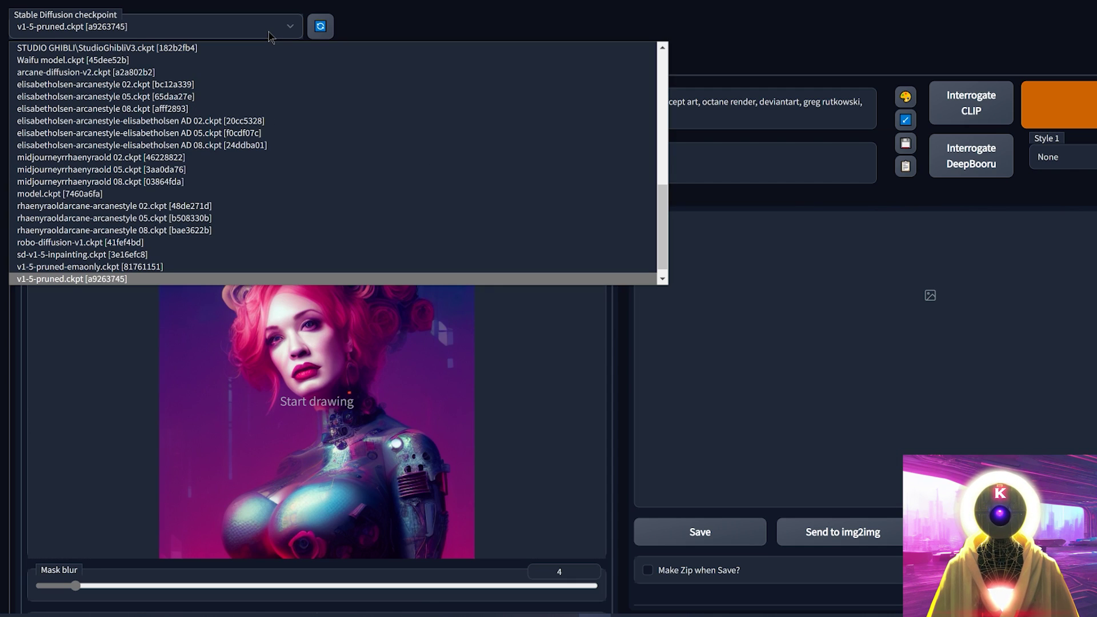
pyautogui.click(147, 259)
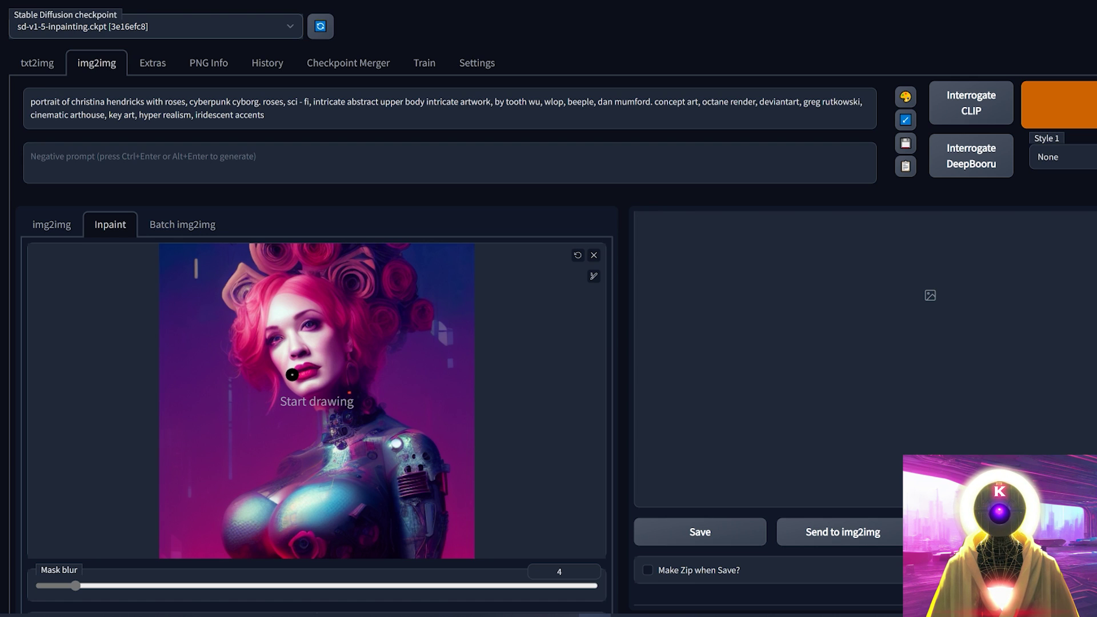
# - Mask the cyborg's face on the inpaint canvas and enable inpainting at full resolution
pyautogui.scroll(5, 317, 402)
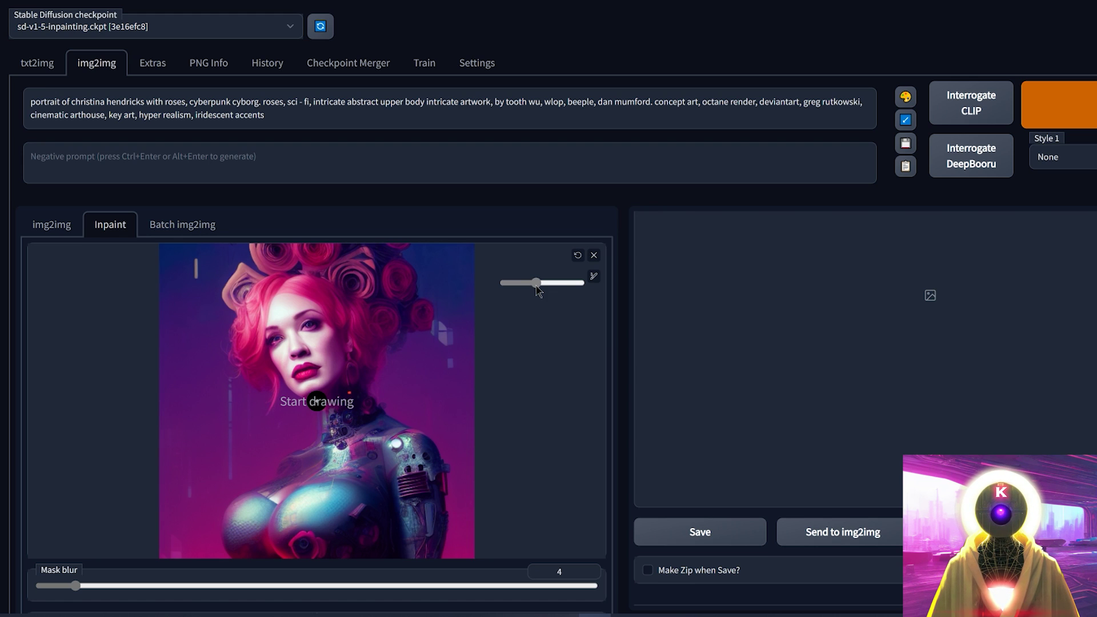
pyautogui.moveTo(303, 336); pyautogui.dragTo(286, 341)
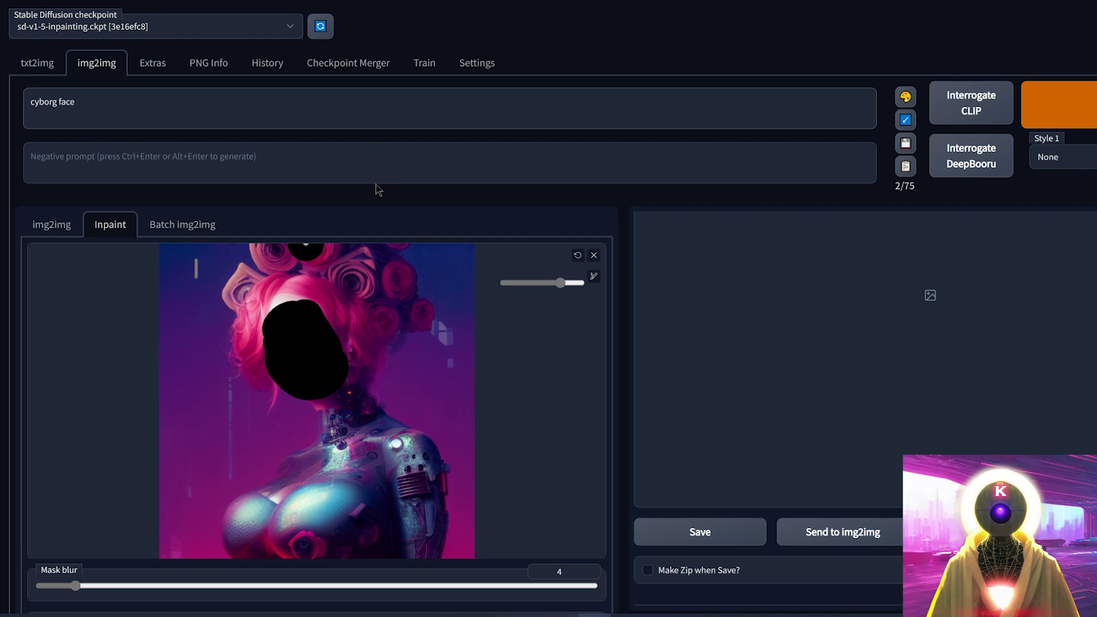
pyautogui.scroll(-5, 503, 194)
pyautogui.click(108, 407)
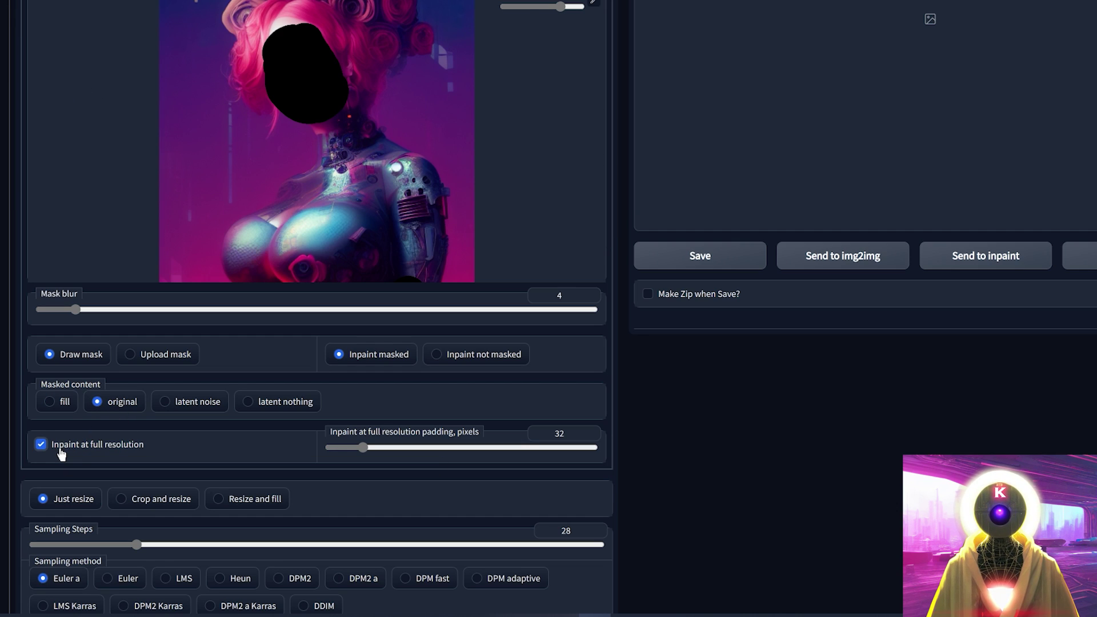
# - Set CFG scale to 9 and denoising strength to 1, and randomise the seed to -1
pyautogui.scroll(-5, 120, 444)
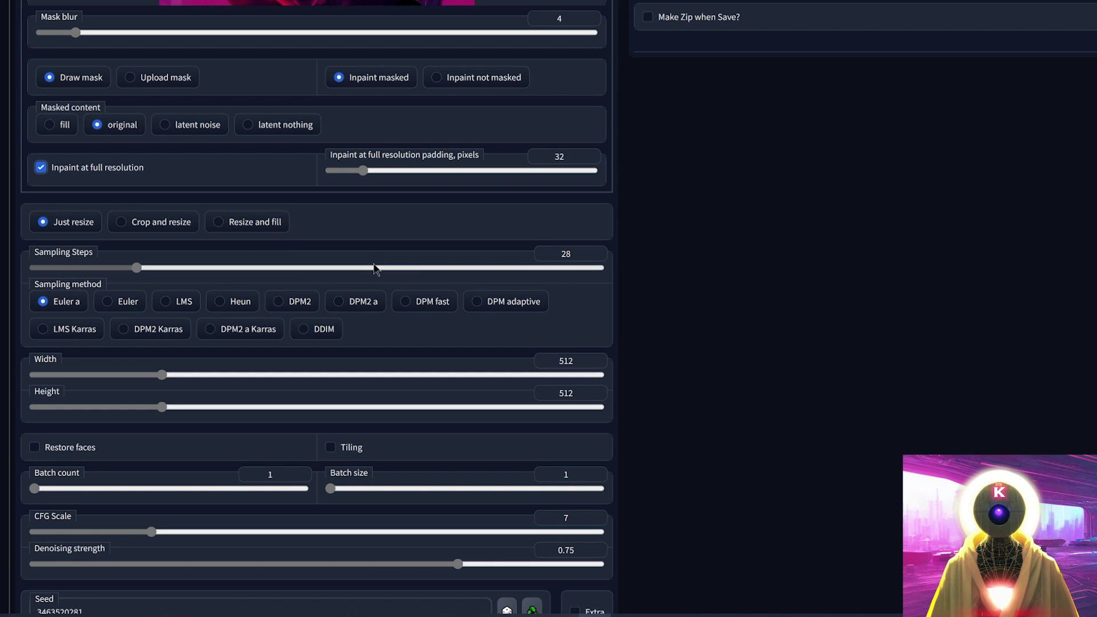
pyautogui.scroll(-2, 376, 269)
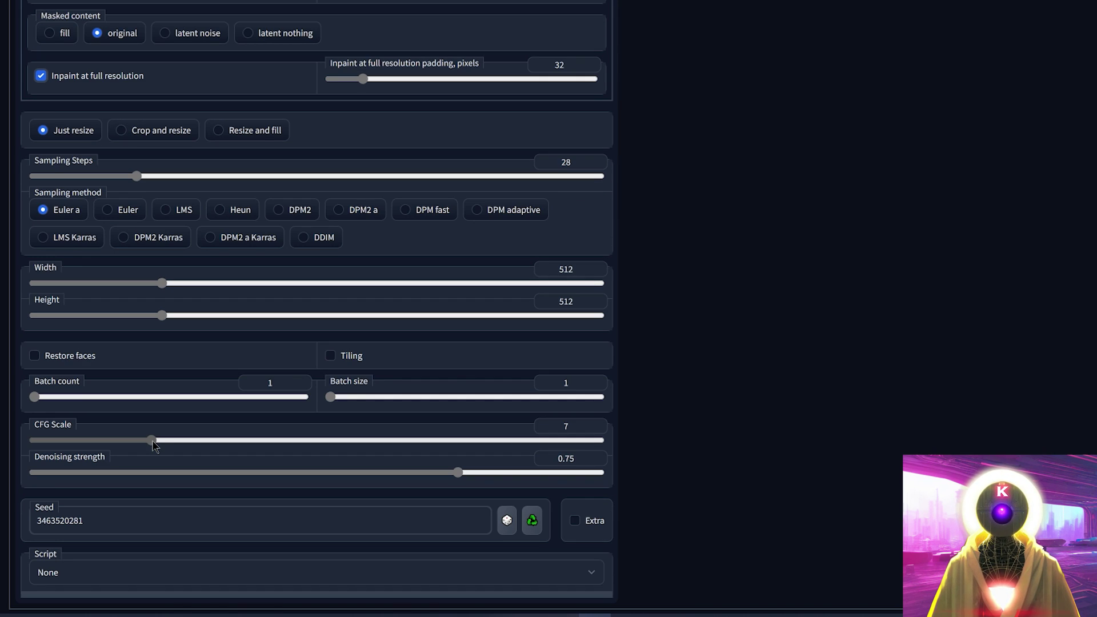
pyautogui.moveTo(151, 440); pyautogui.dragTo(190, 440)
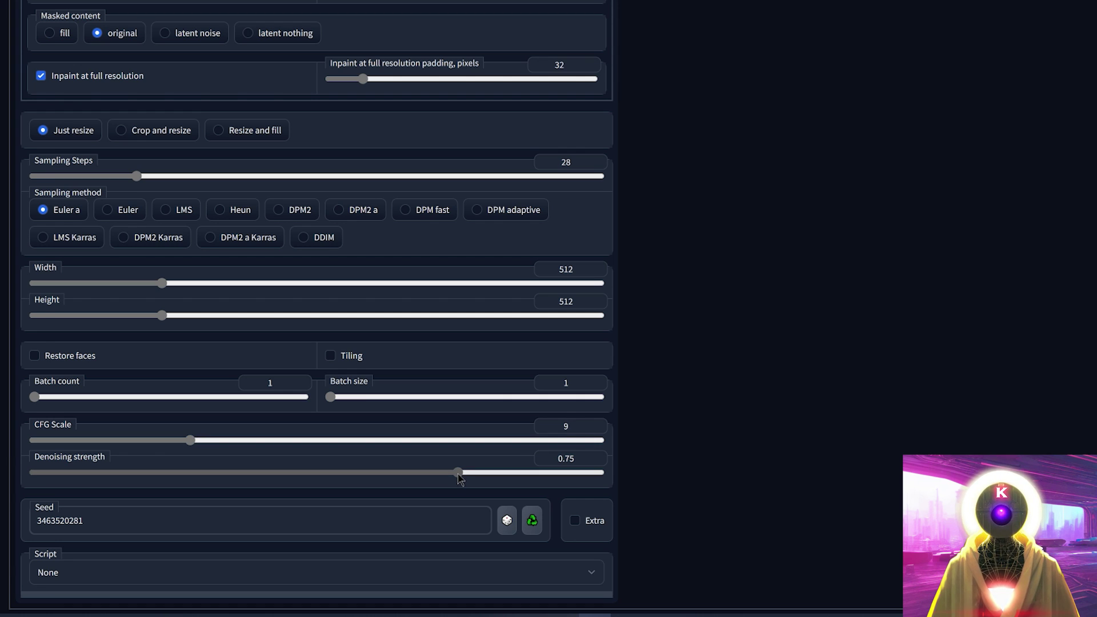
pyautogui.moveTo(458, 473); pyautogui.dragTo(600, 472)
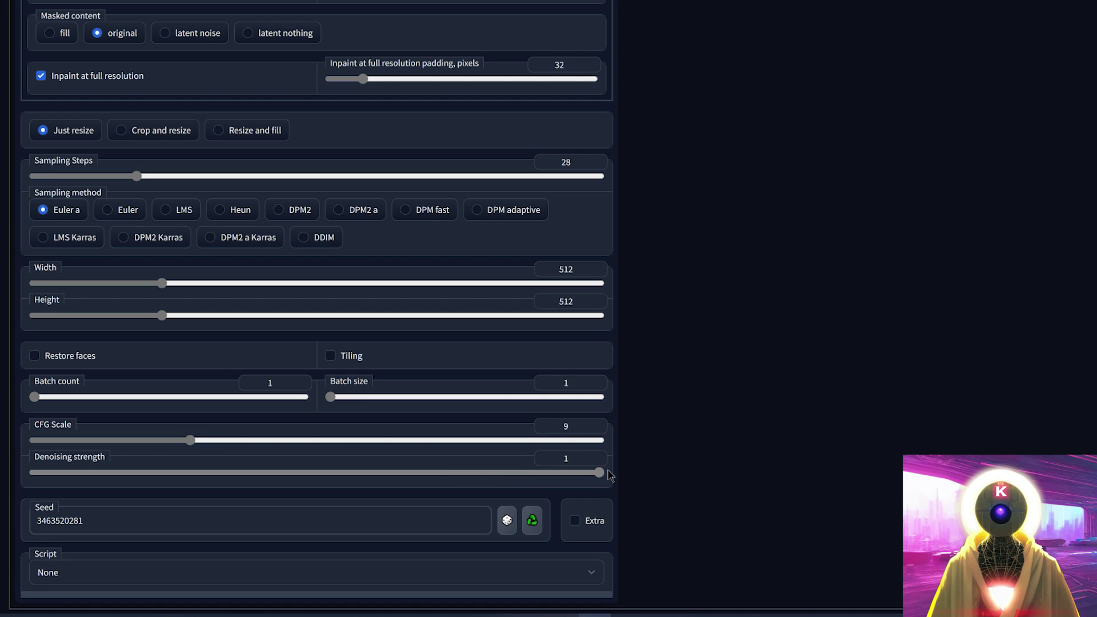
pyautogui.click(507, 520)
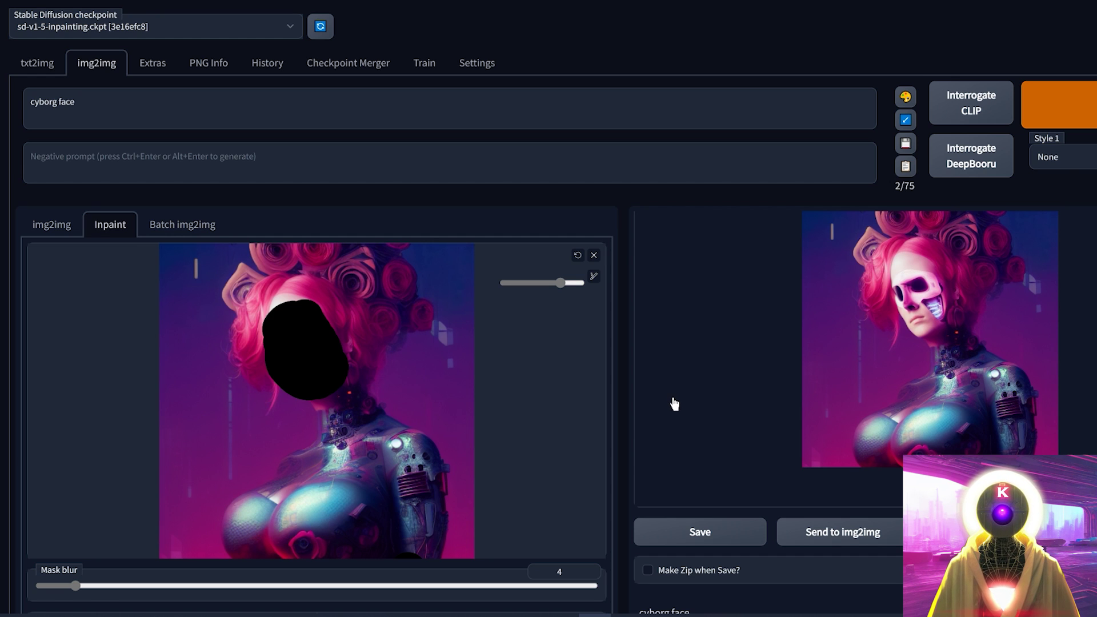
# - Reuse the last seed and switch the checkpoint to model.ckpt for the cyborg face inpaint
pyautogui.scroll(-10, 674, 397)
pyautogui.click(533, 519)
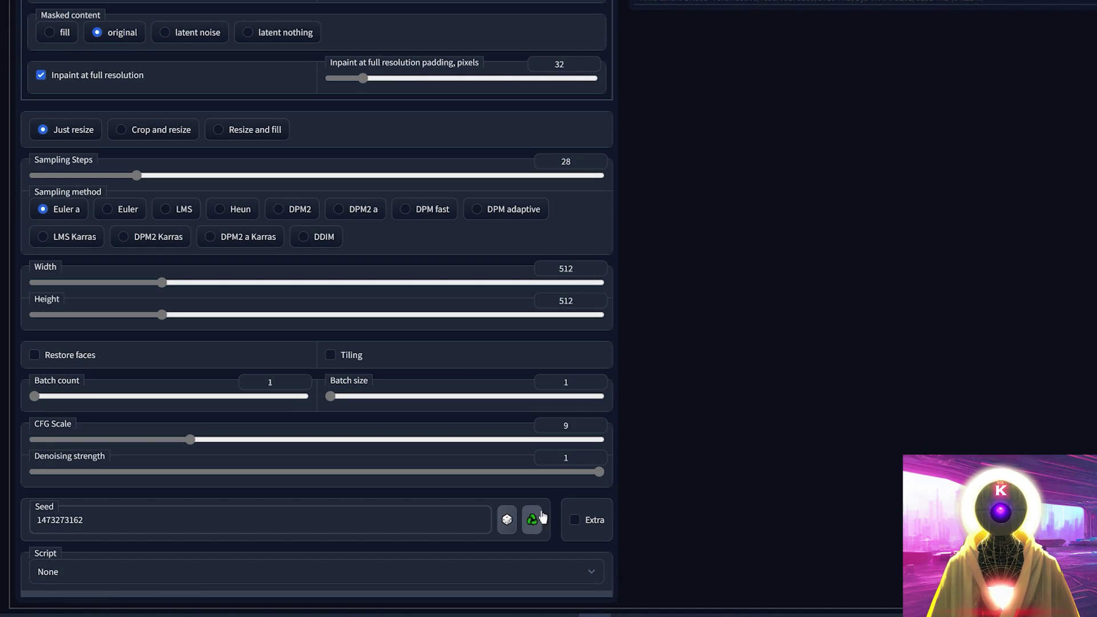
pyautogui.scroll(10, 668, 364)
pyautogui.click(213, 27)
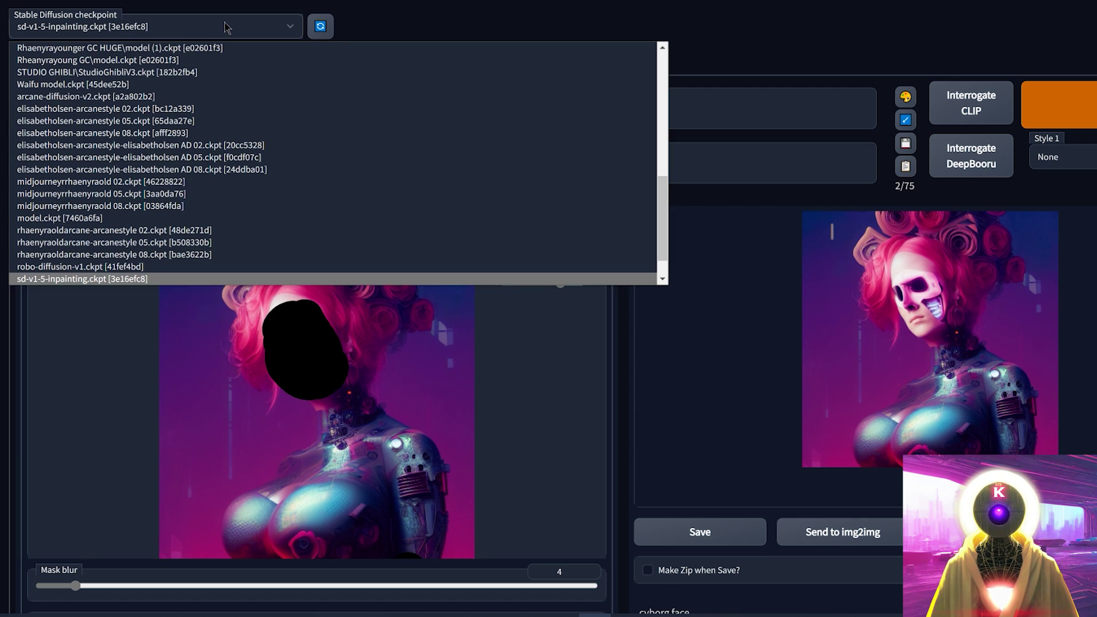
pyautogui.click(634, 185)
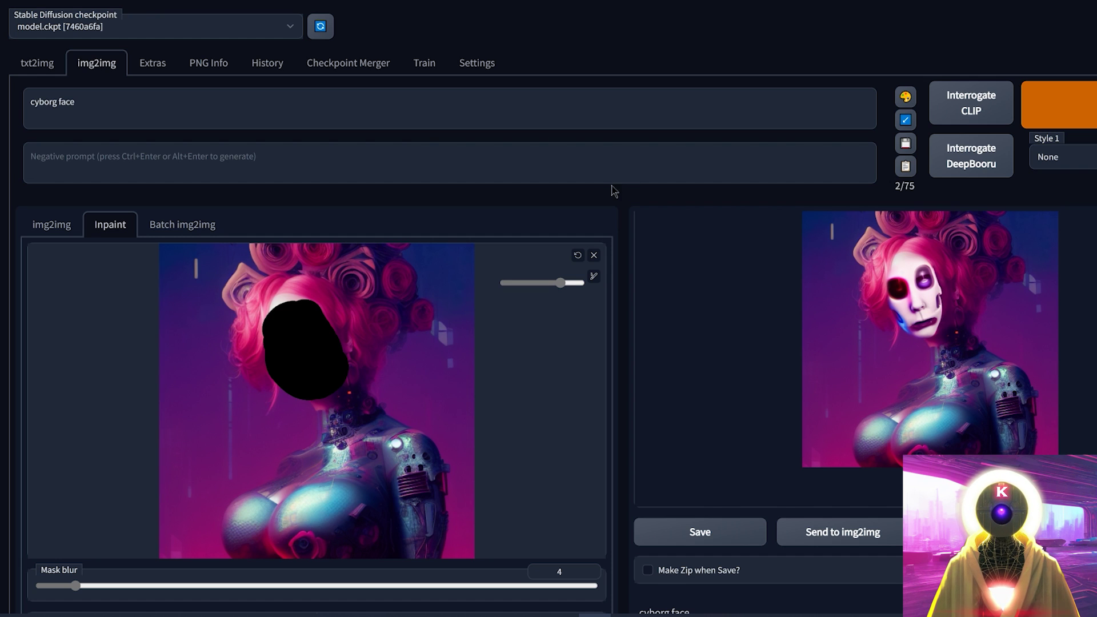
# - Load v1-5-pruned-emaonly.ckpt, then v1-5-pruned.ckpt, for further cyborg face inpaints
pyautogui.click(275, 29)
pyautogui.scroll(-10, 229, 166)
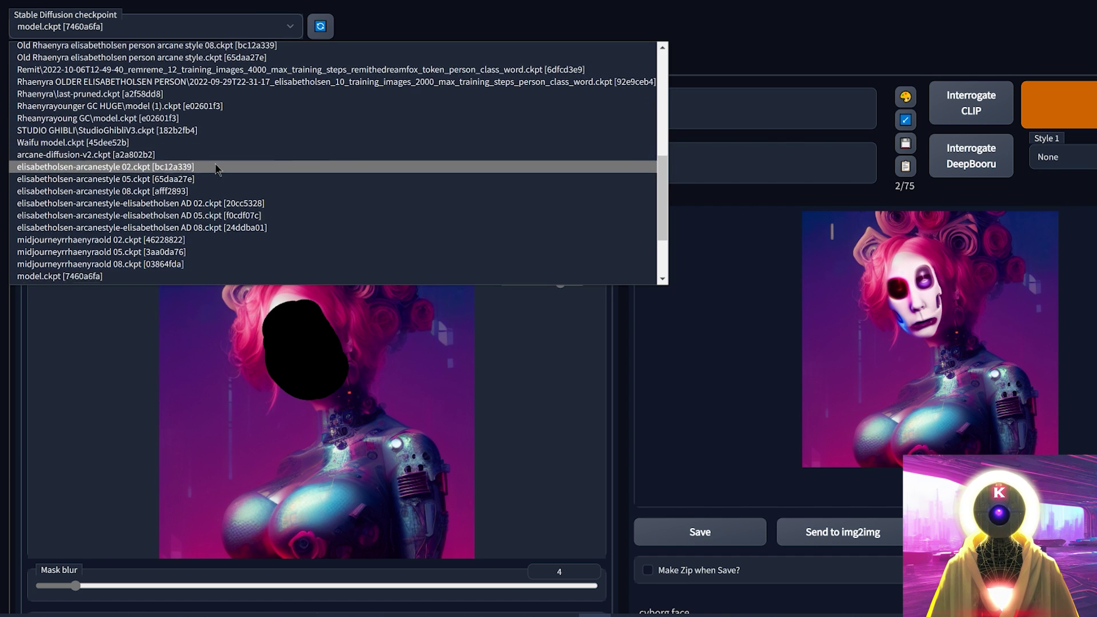
pyautogui.click(80, 279)
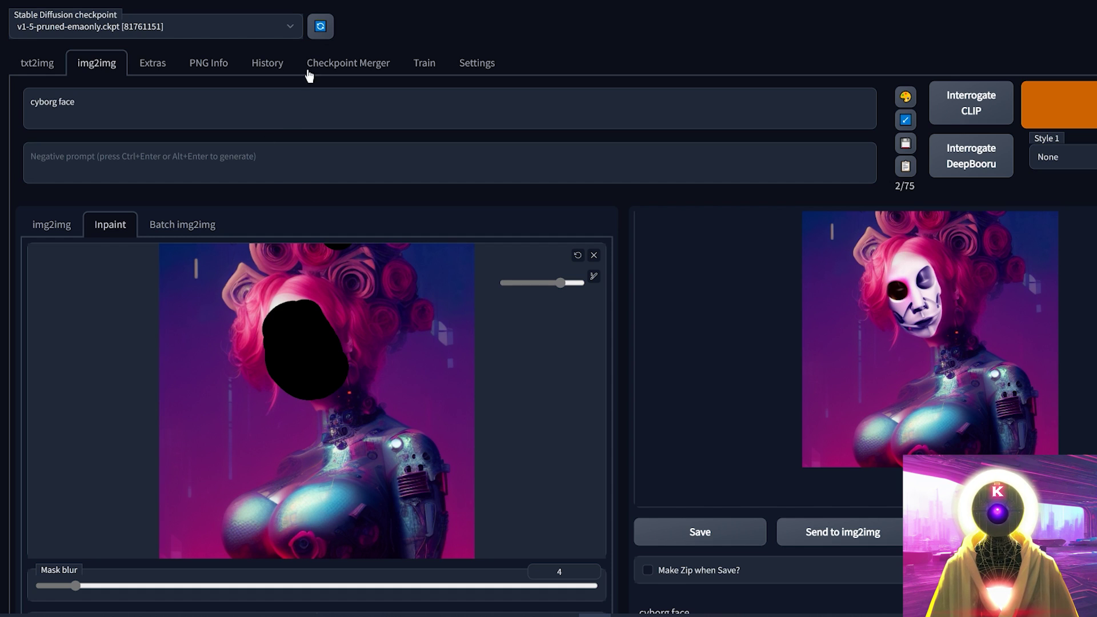
pyautogui.click(290, 27)
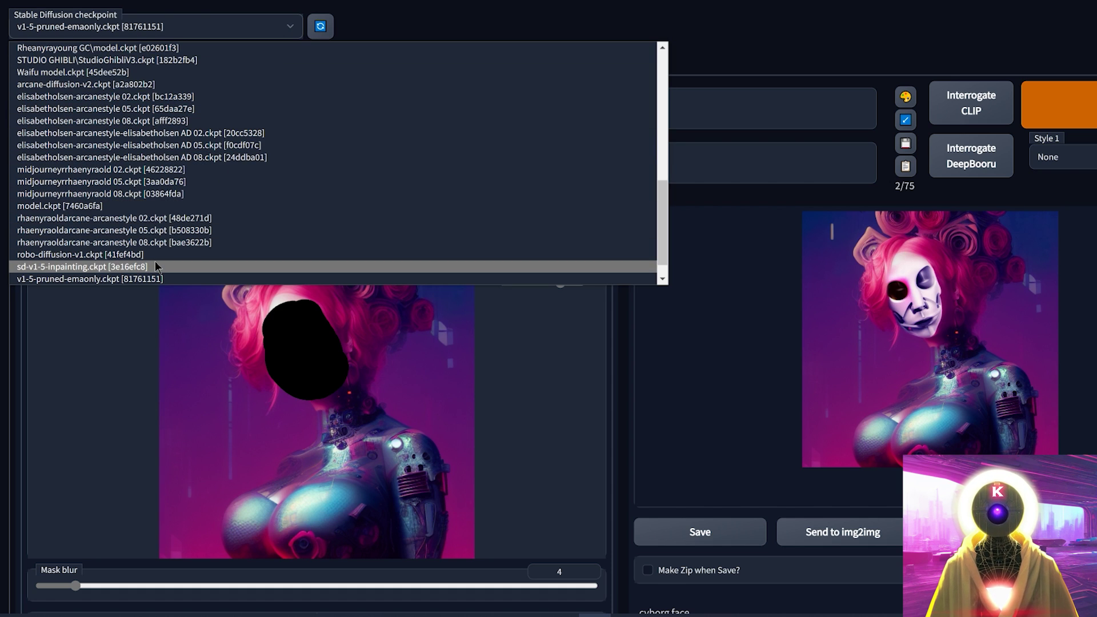
pyautogui.click(114, 266)
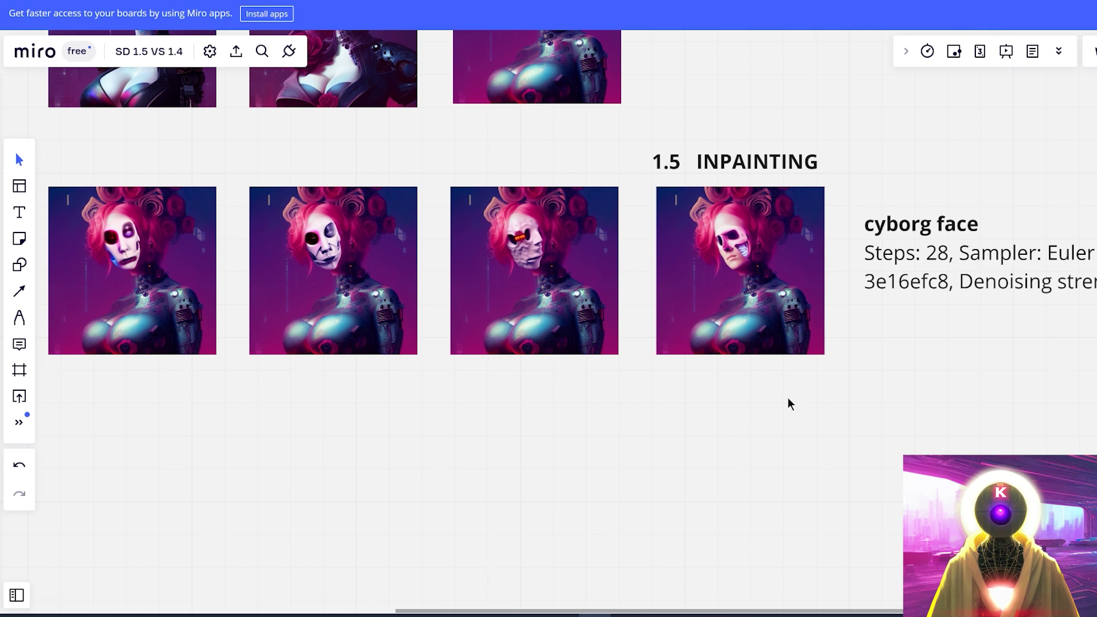
# - Select all four cyborg face inpaint images, then the first three, deselecting after each
pyautogui.moveTo(789, 404); pyautogui.dragTo(144, 296)
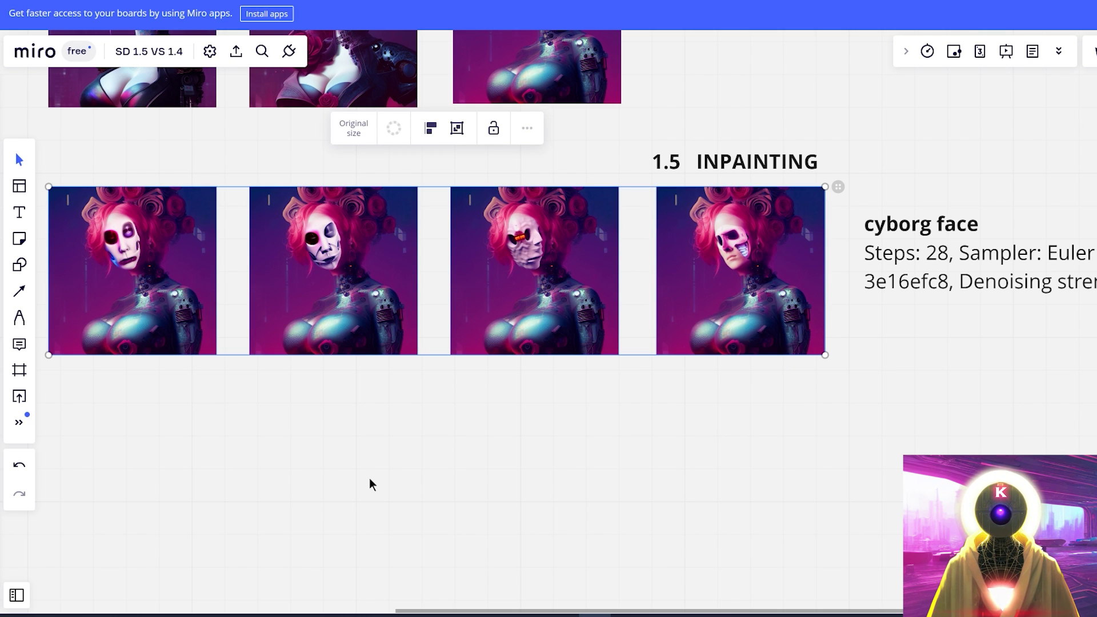
pyautogui.click(372, 484)
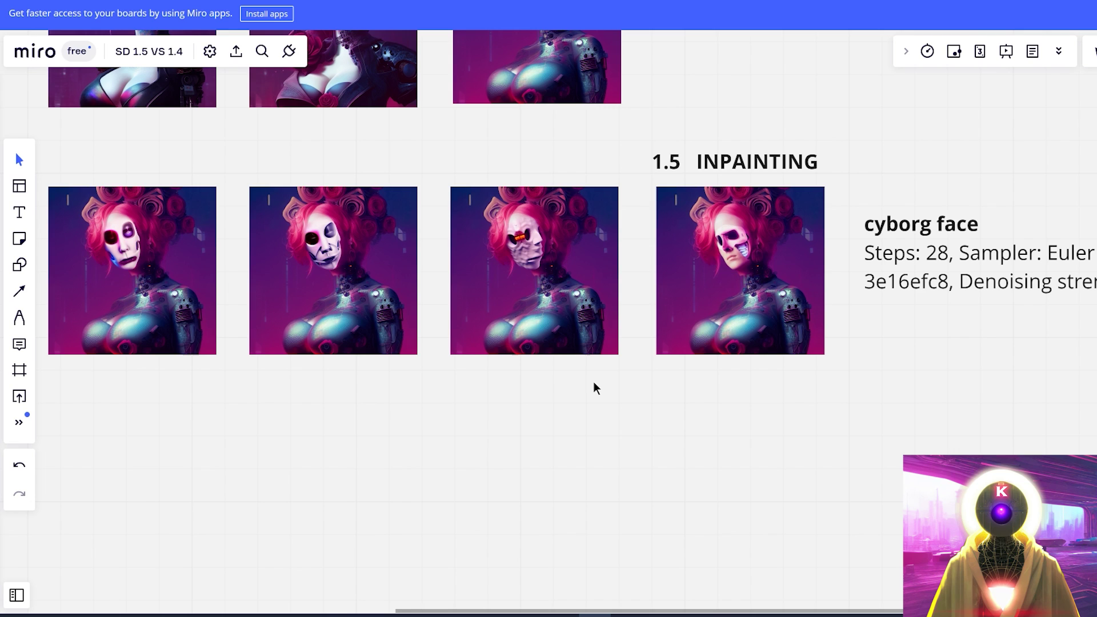
pyautogui.moveTo(595, 382); pyautogui.dragTo(166, 293)
pyautogui.click(372, 537)
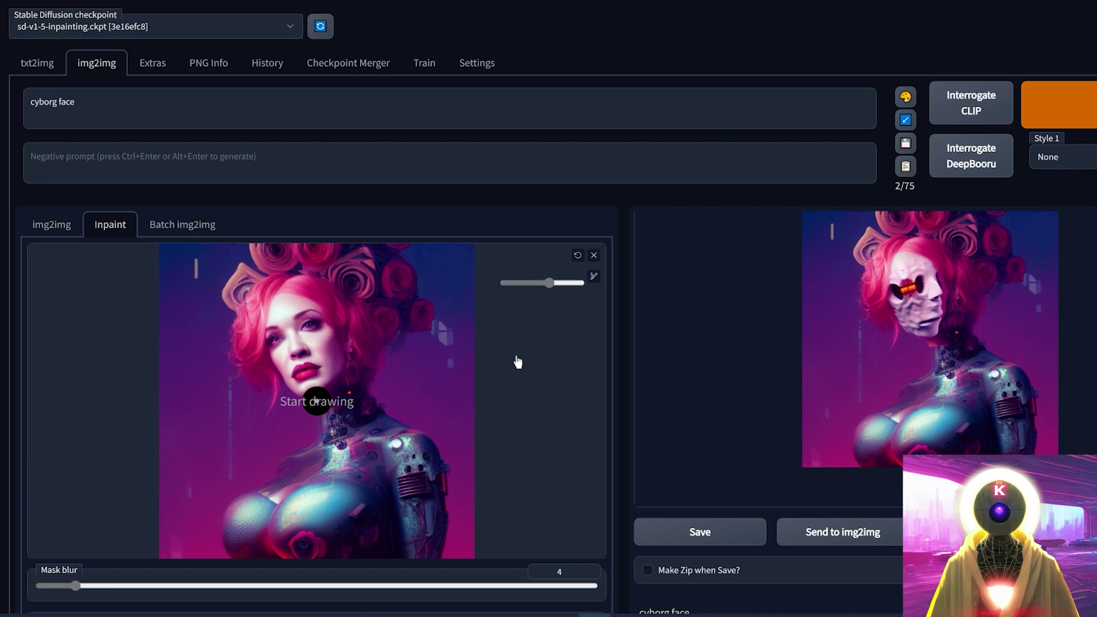
# - Set the brush to maximum size, mask the figure's chest, and change the prompt to 'cyborg chest'
pyautogui.moveTo(550, 286); pyautogui.dragTo(579, 284)
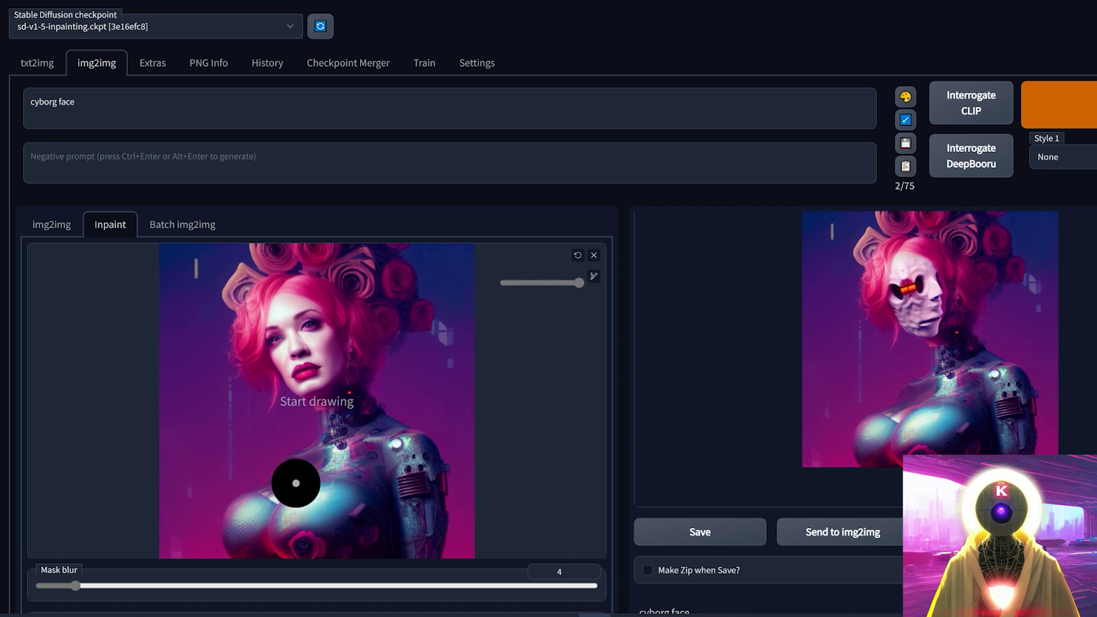
pyautogui.moveTo(289, 480)
pyautogui.mouseDown()
pyautogui.moveTo(246, 520)
pyautogui.moveTo(266, 546)
pyautogui.moveTo(303, 507)
pyautogui.moveTo(353, 527)
pyautogui.moveTo(326, 513)
pyautogui.moveTo(357, 518)
pyautogui.moveTo(349, 457)
pyautogui.mouseUp()
pyautogui.click(76, 106)
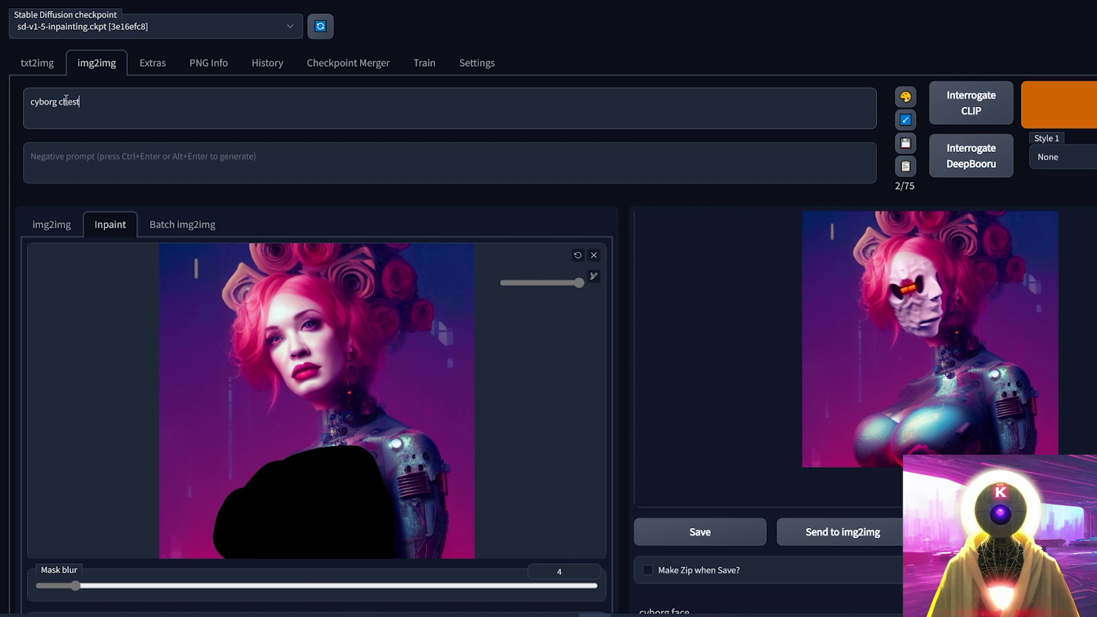
pyautogui.scroll(-10, 657, 223)
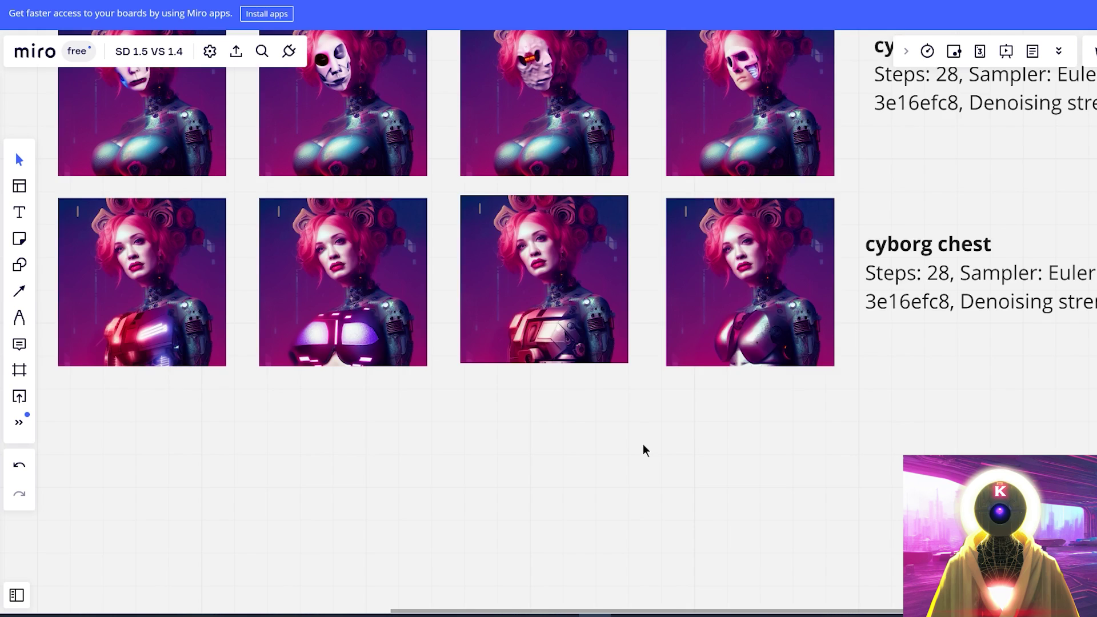
# - Select each cyborg chest image in turn, including the red armour one, to check placement
pyautogui.hscroll(-2, 348, 421)
pyautogui.click(250, 340)
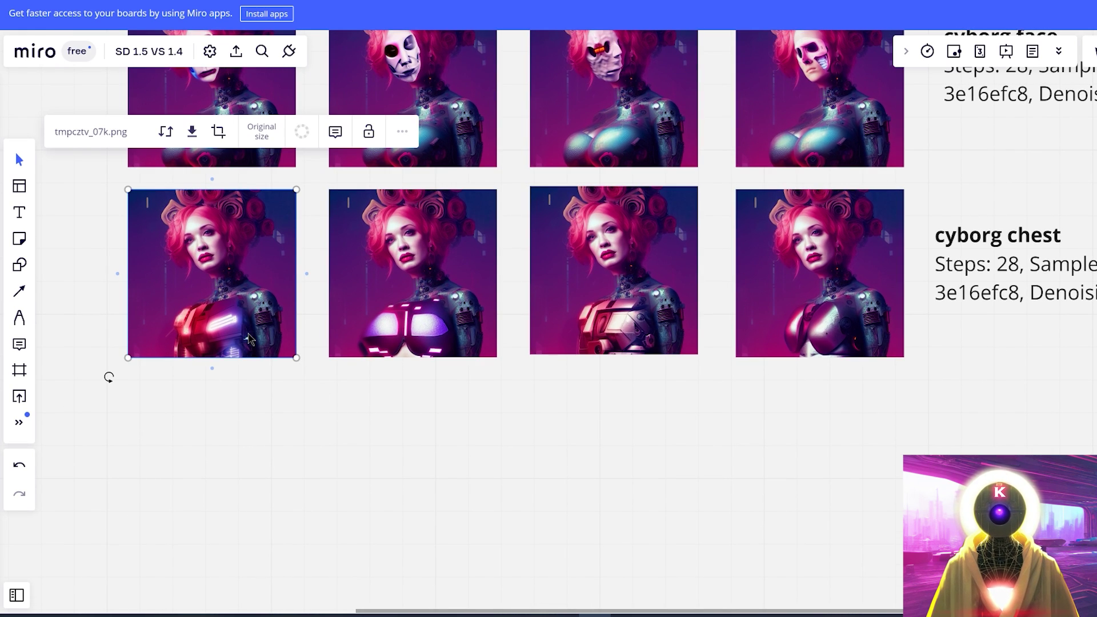
pyautogui.click(411, 320)
pyautogui.click(439, 443)
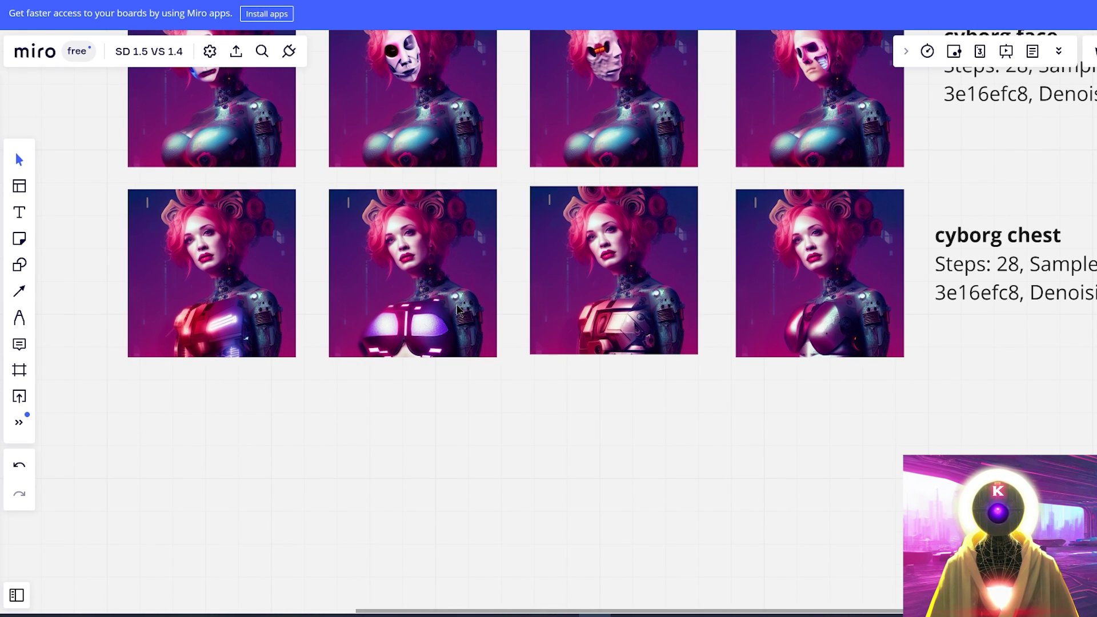
pyautogui.click(457, 309)
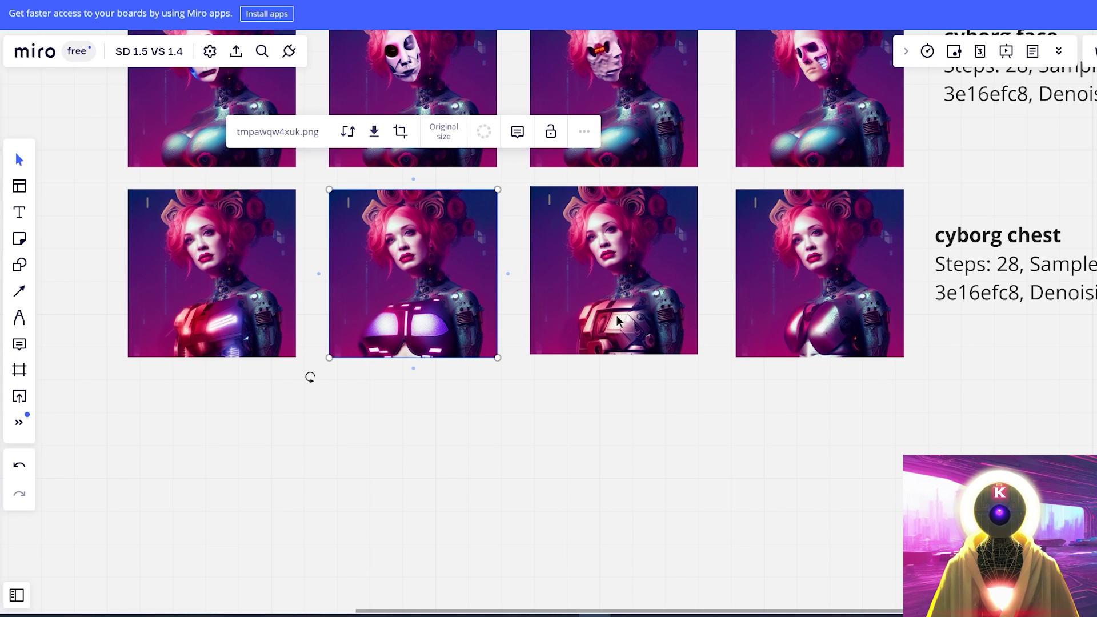
pyautogui.hscroll(3, 629, 317)
pyautogui.click(457, 343)
pyautogui.click(455, 409)
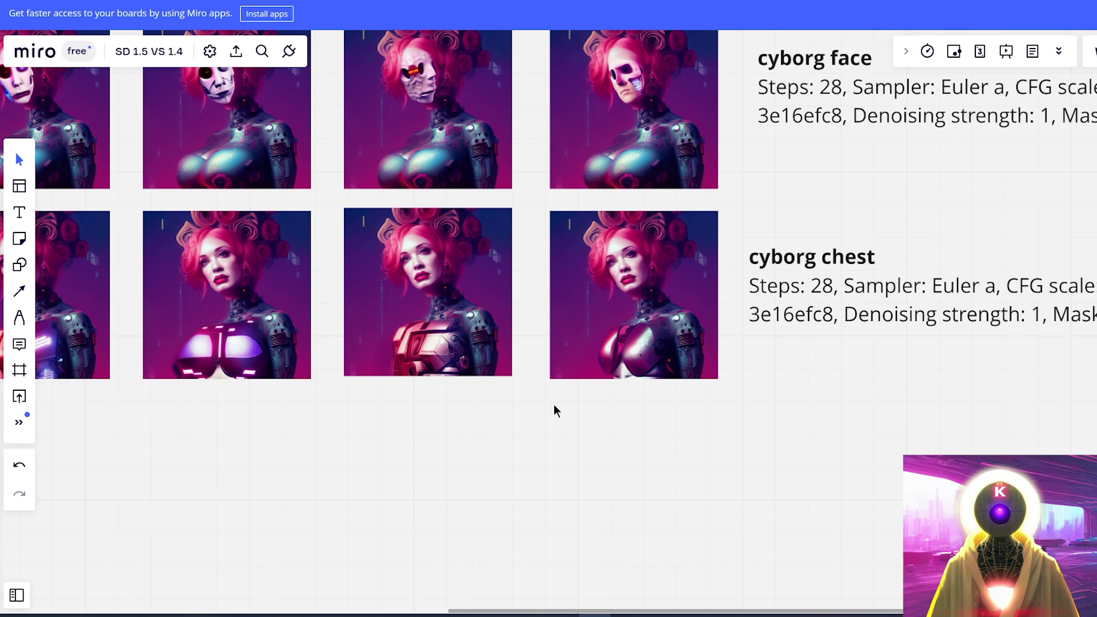
pyautogui.hscroll(3, 575, 400)
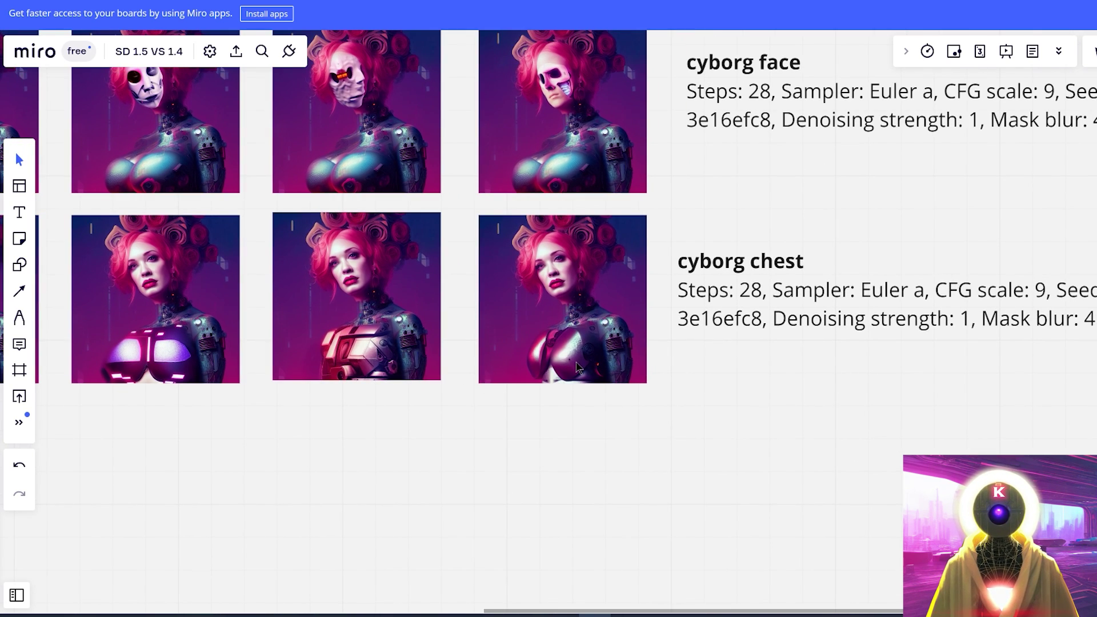
pyautogui.click(577, 366)
pyautogui.click(594, 422)
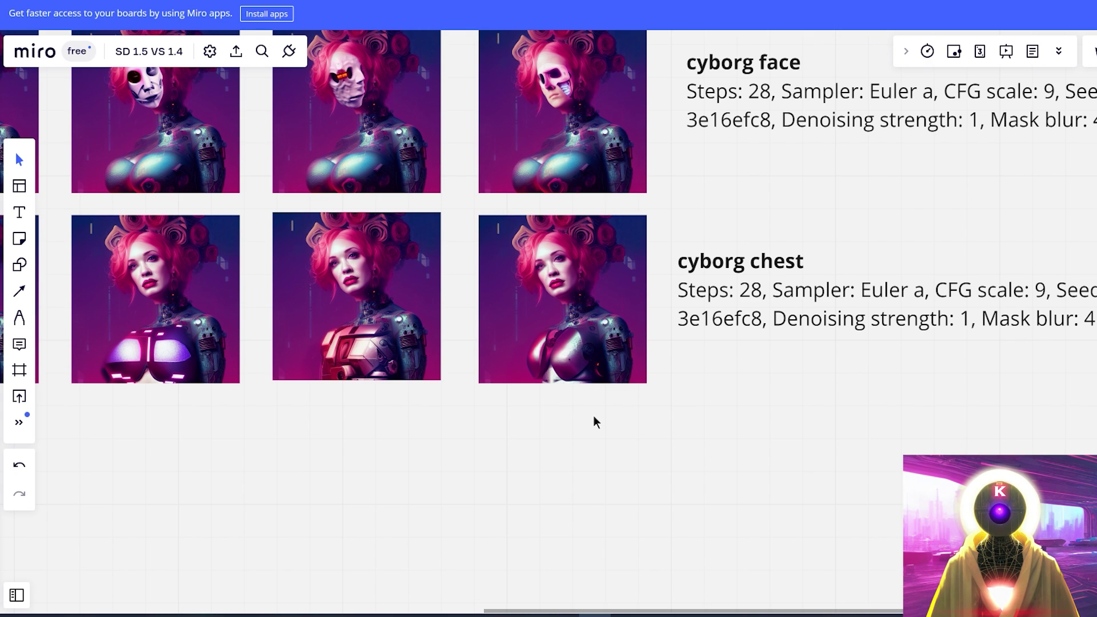
pyautogui.scroll(5, 541, 303)
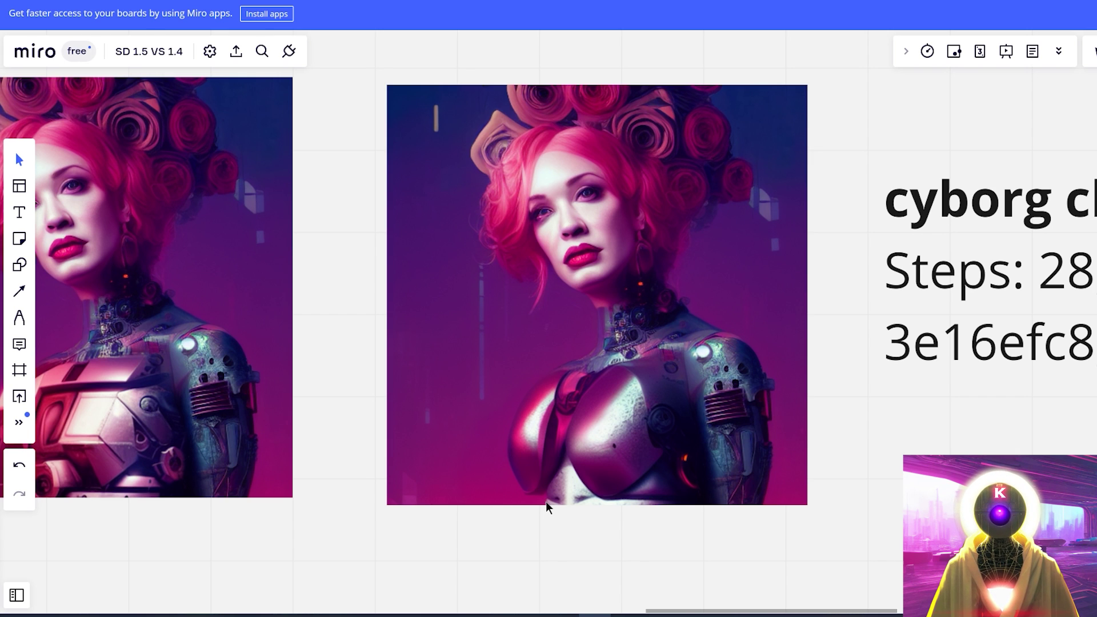
pyautogui.moveTo(546, 502); pyautogui.dragTo(1050, 453)
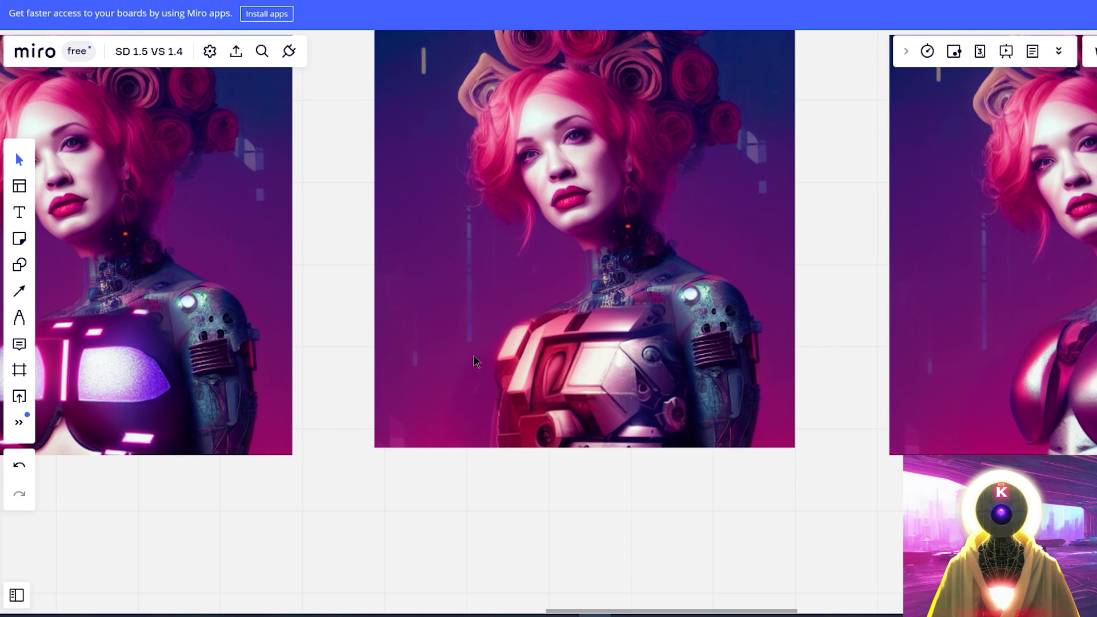
pyautogui.moveTo(448, 335); pyautogui.dragTo(535, 342)
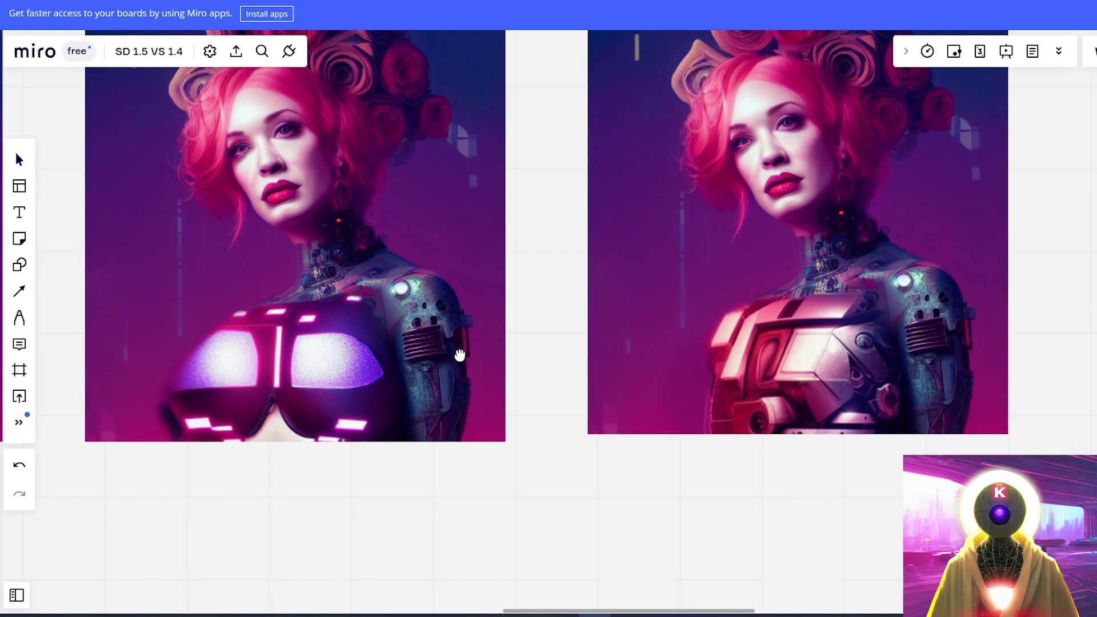
pyautogui.hscroll(-10, 460, 354)
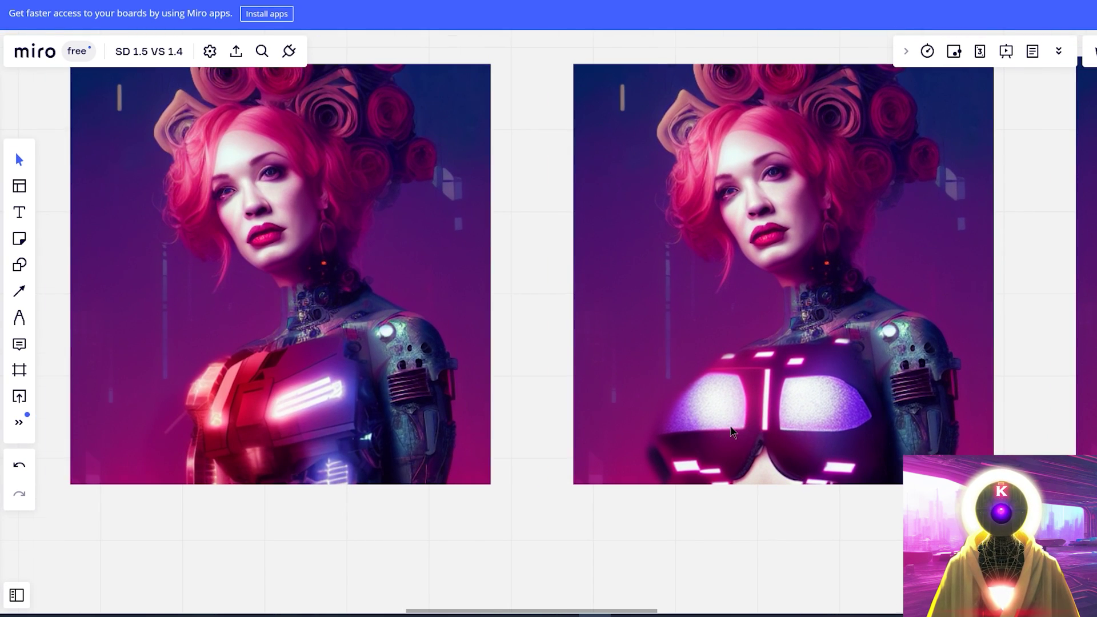
pyautogui.scroll(-5, 733, 432)
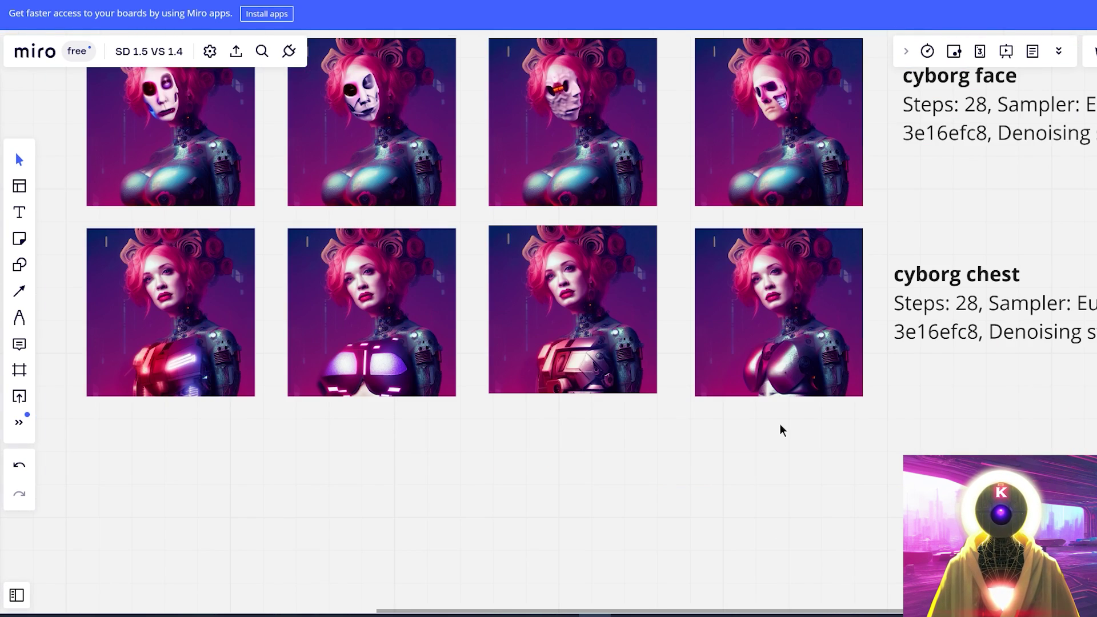
# - Select and then deselect the last cyborg chest image
pyautogui.click(807, 356)
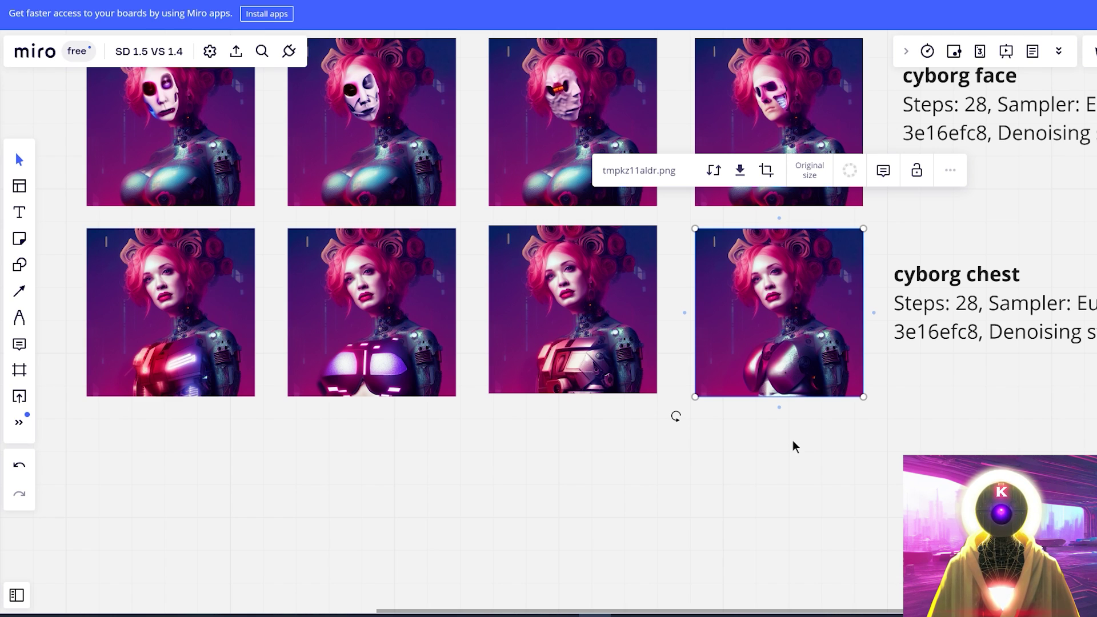
pyautogui.click(795, 447)
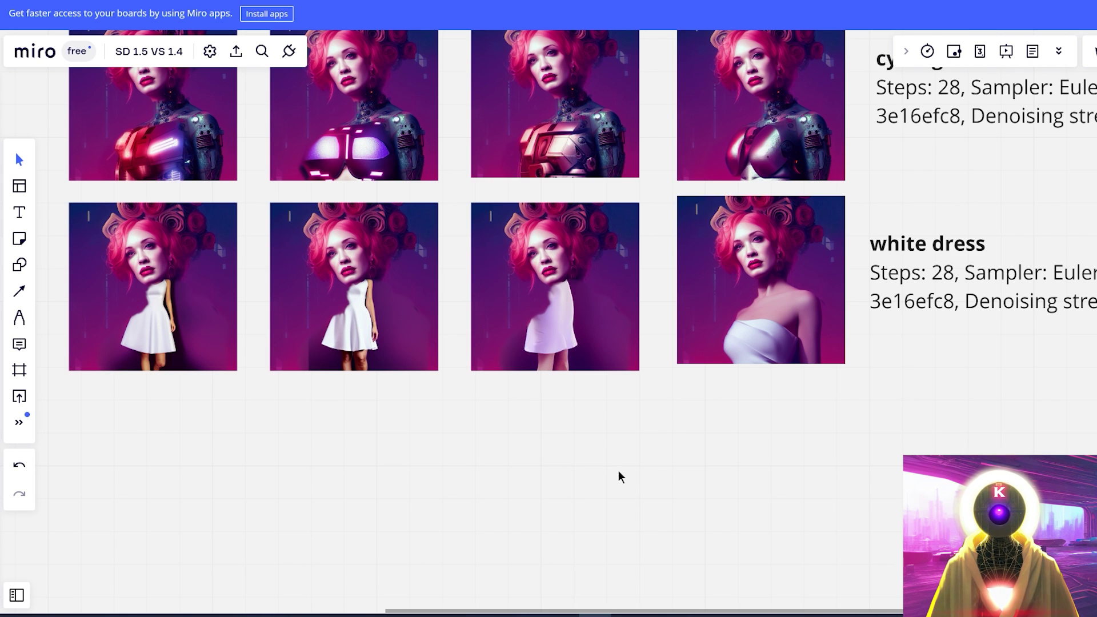
# - Select the first three white-dress images together, then the third and fourth individually, deselecting each time
pyautogui.moveTo(588, 432); pyautogui.dragTo(203, 324)
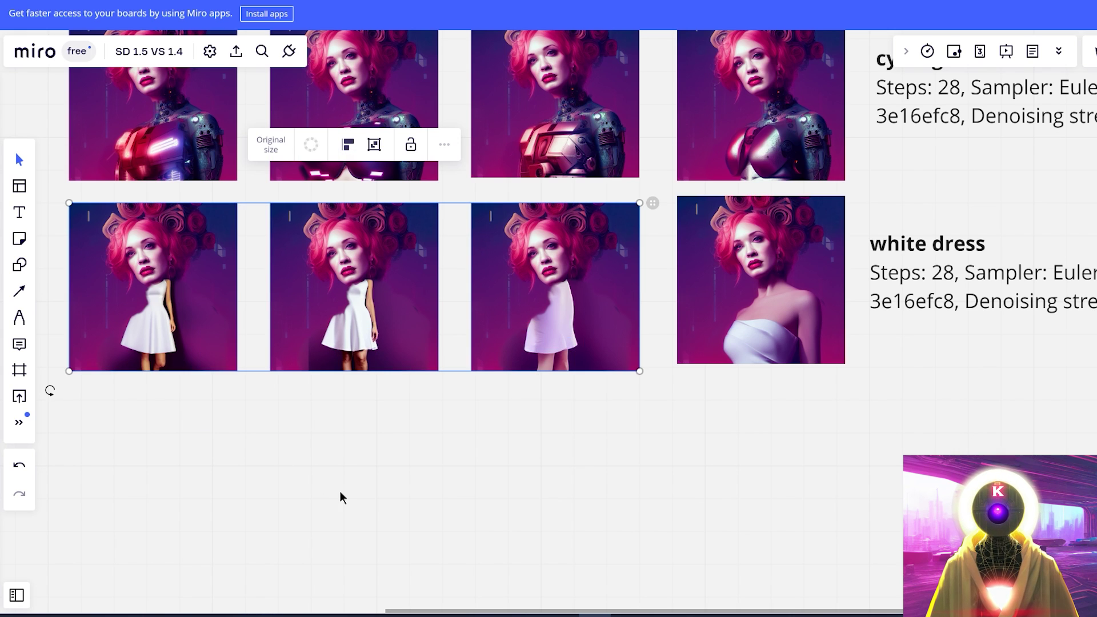
pyautogui.click(340, 495)
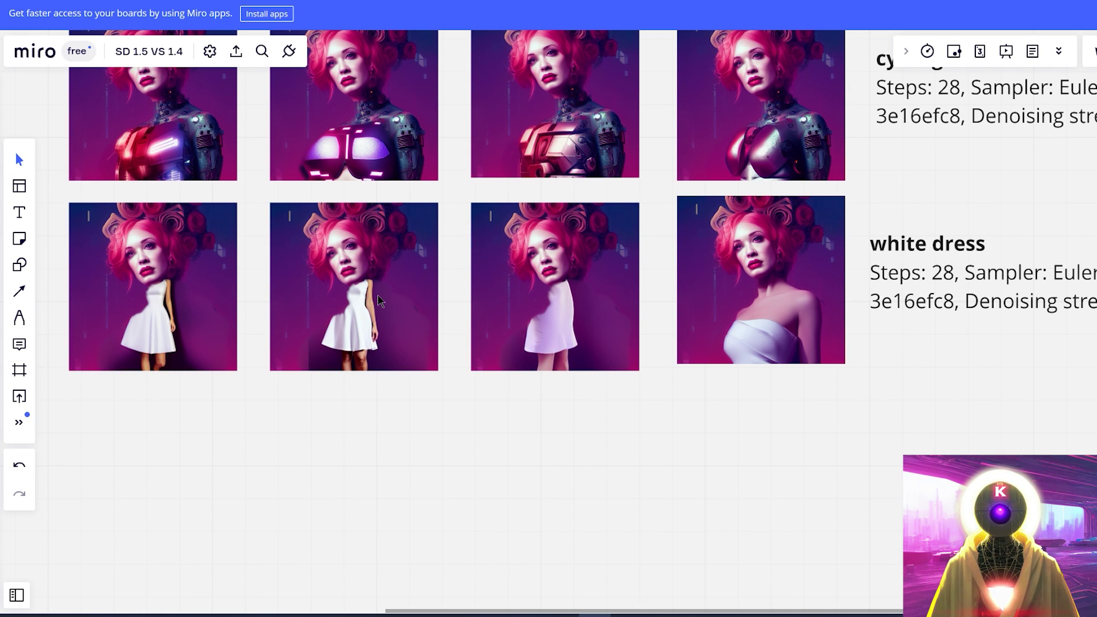
pyautogui.click(554, 316)
pyautogui.click(577, 434)
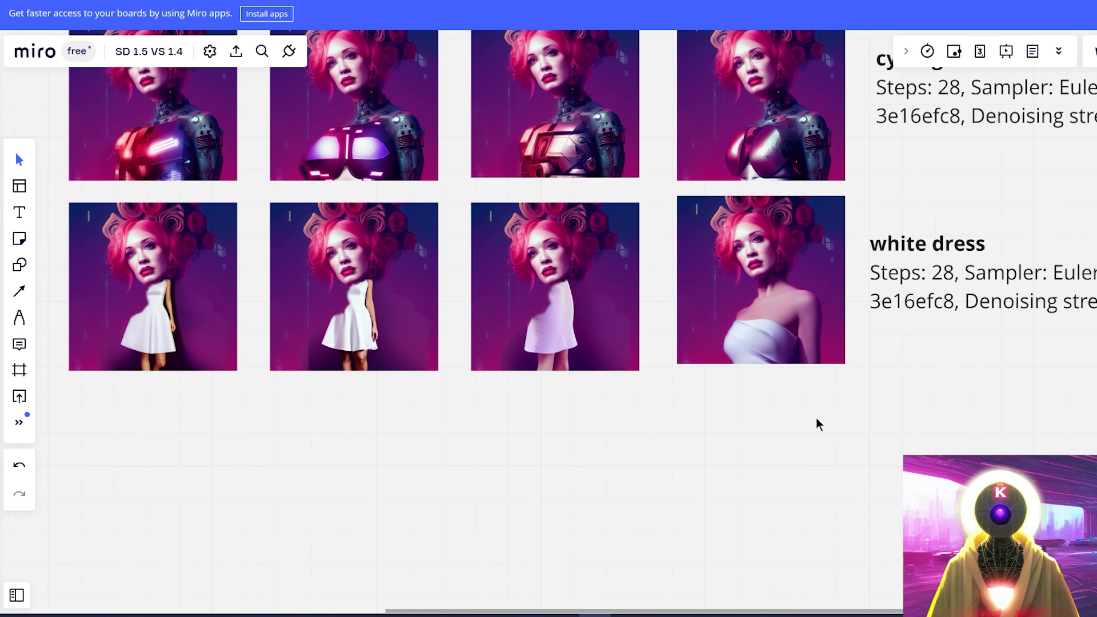
pyautogui.click(796, 327)
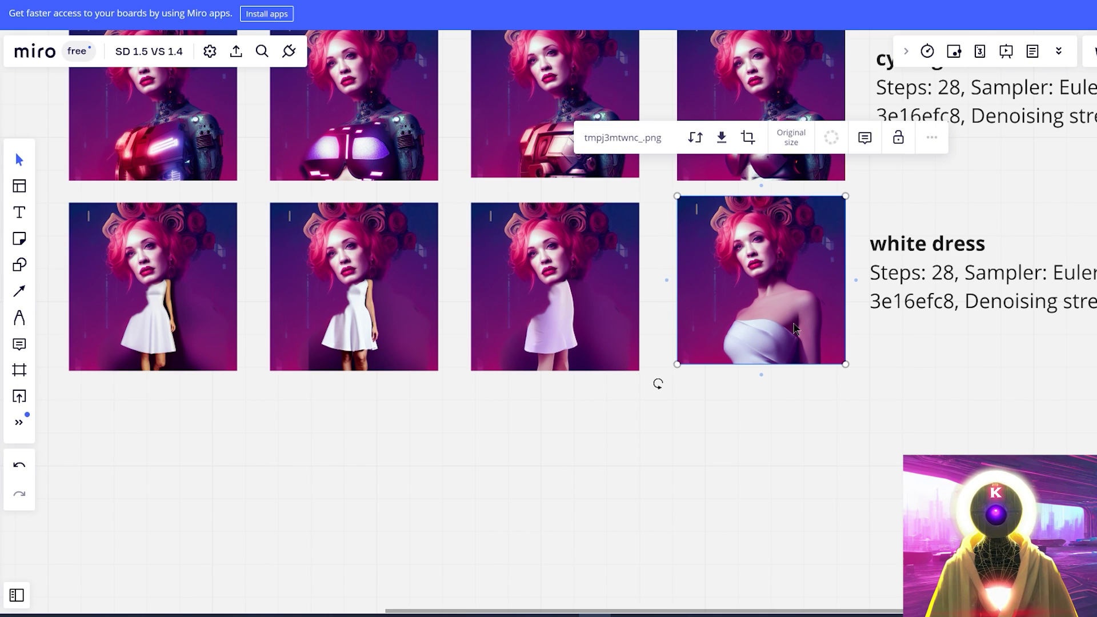
pyautogui.click(815, 406)
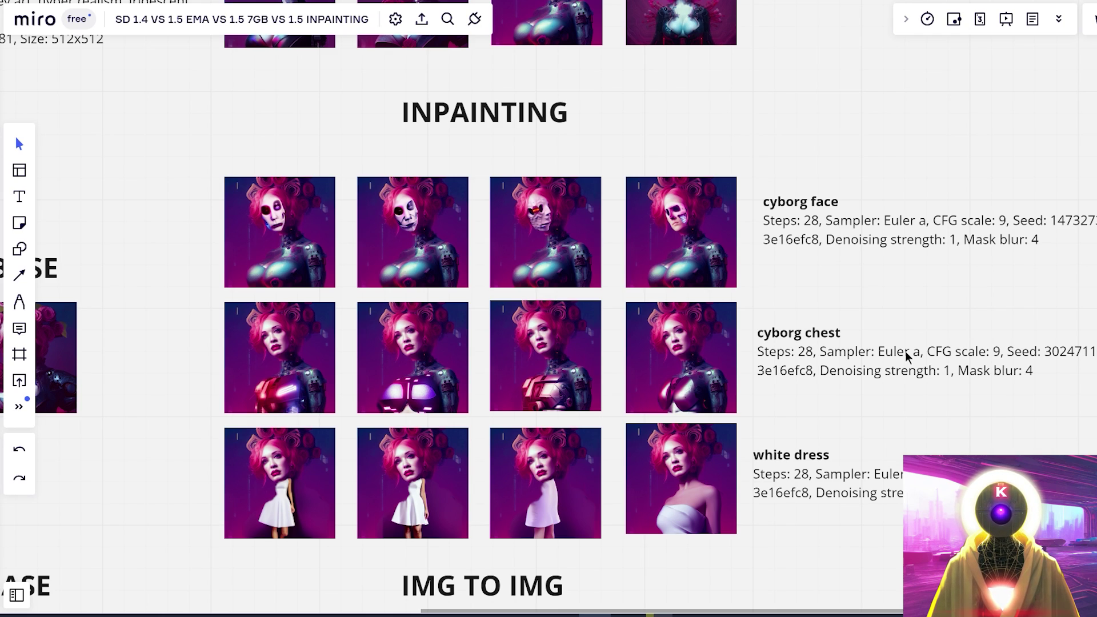
# - Scroll up to Text to Image and marquee-select the 1.5 INPAINTING column images twice
pyautogui.scroll(8, 862, 436)
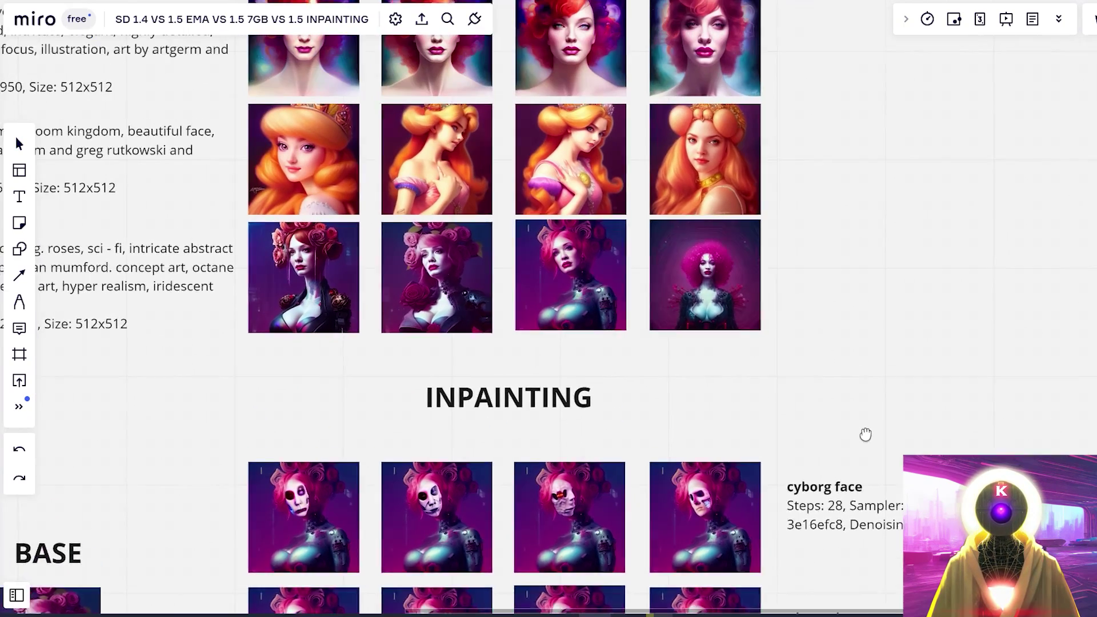
pyautogui.scroll(1, 883, 400)
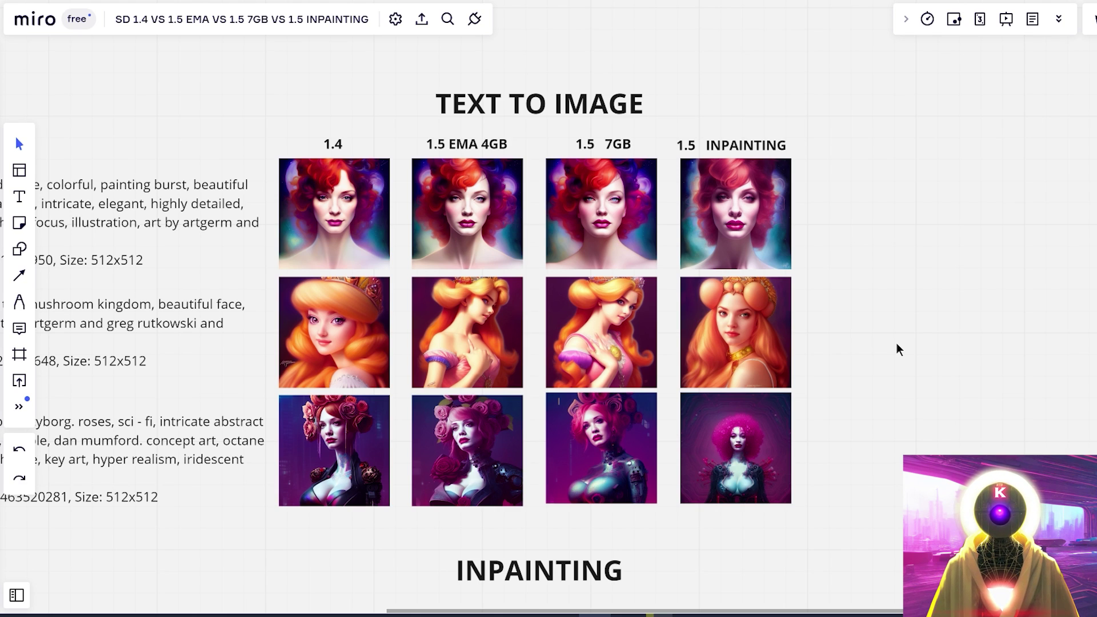
pyautogui.moveTo(858, 355); pyautogui.dragTo(661, 520)
pyautogui.click(893, 346)
pyautogui.moveTo(826, 390); pyautogui.dragTo(754, 234)
pyautogui.click(851, 321)
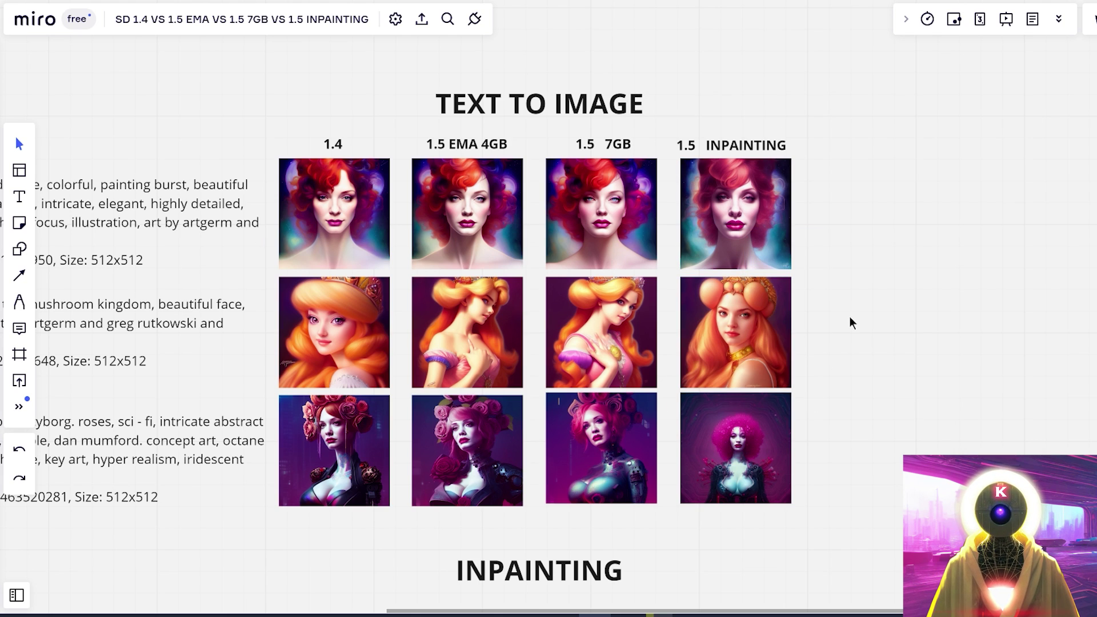
# - Select and deselect the bottom 1.5 INPAINTING image twice
pyautogui.click(772, 458)
pyautogui.click(808, 483)
pyautogui.moveTo(810, 478); pyautogui.dragTo(760, 455)
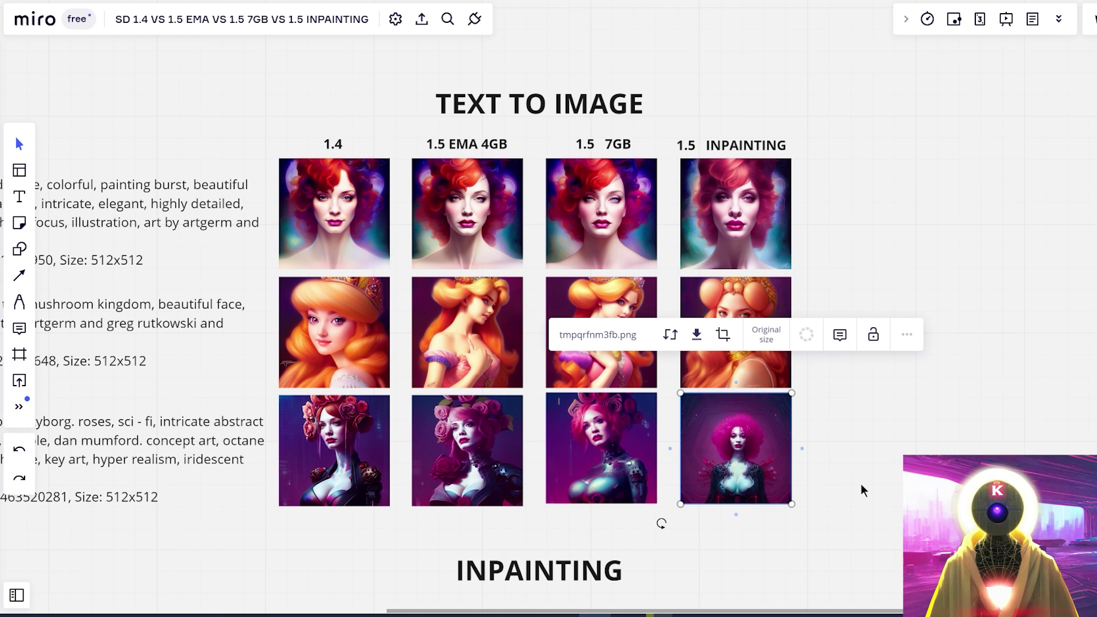
pyautogui.click(861, 491)
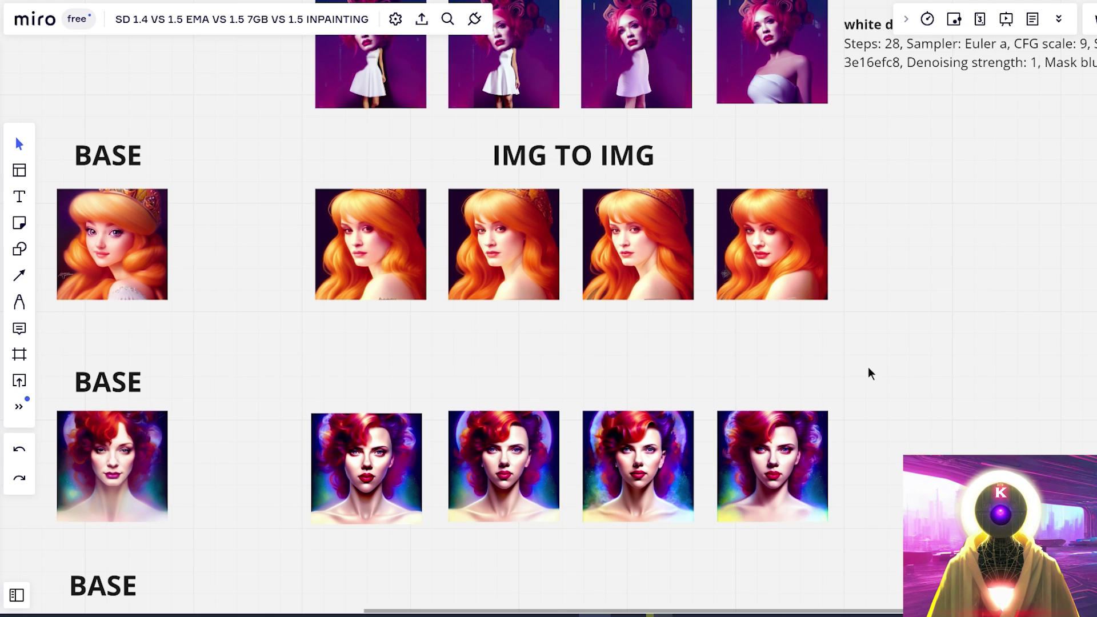
# - Select the orange-haired BASE image and its four IMG TO IMG results to compare them
pyautogui.hscroll(-1, 810, 379)
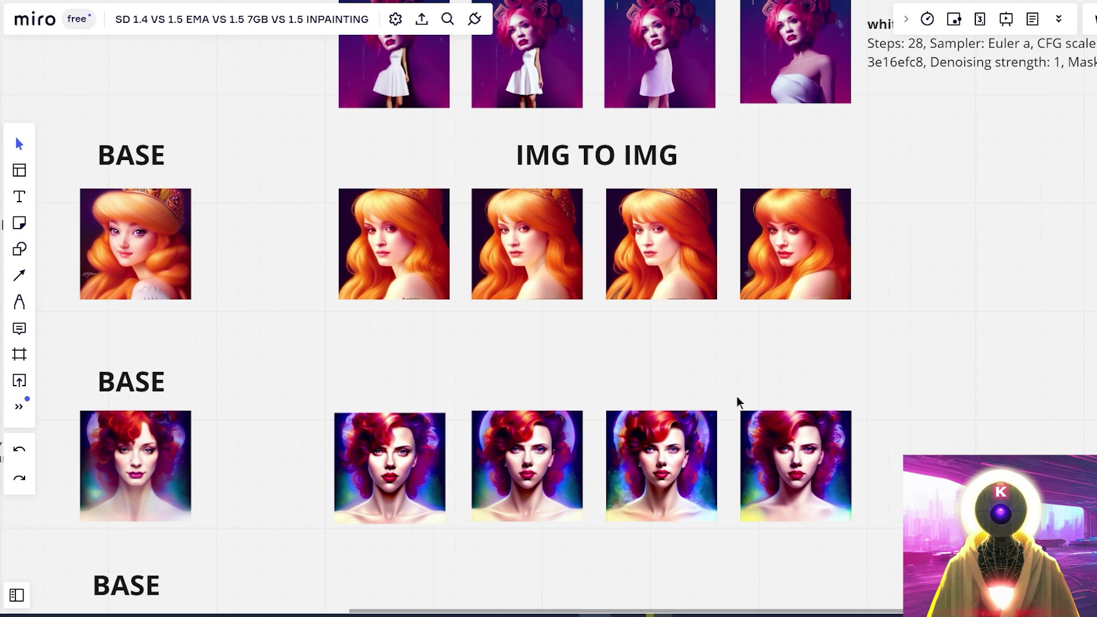
pyautogui.click(122, 252)
pyautogui.click(386, 263)
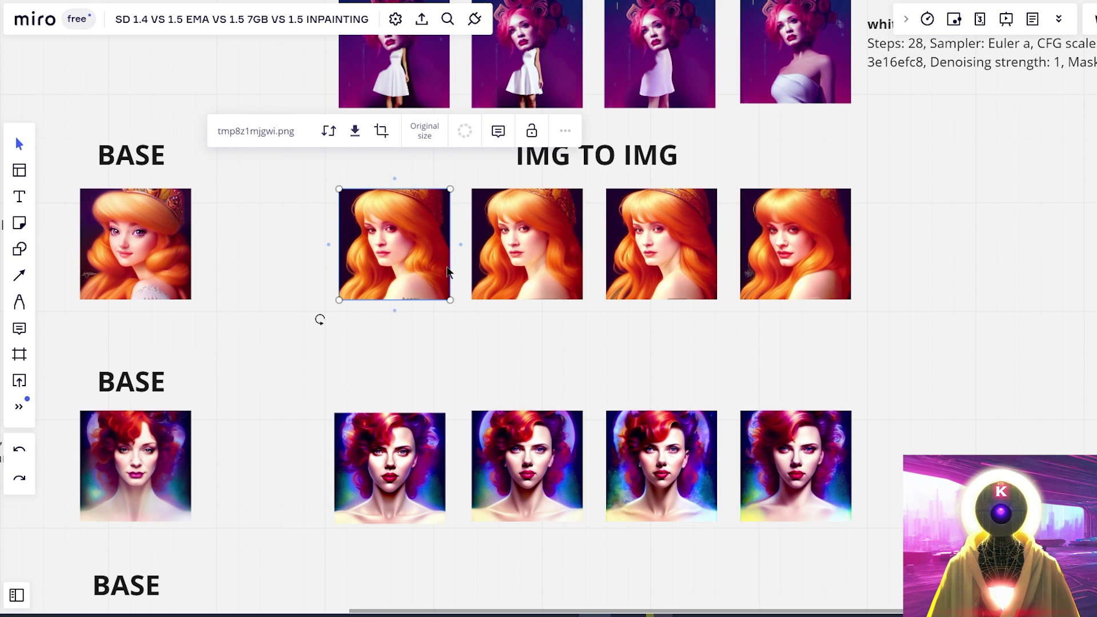
pyautogui.click(584, 321)
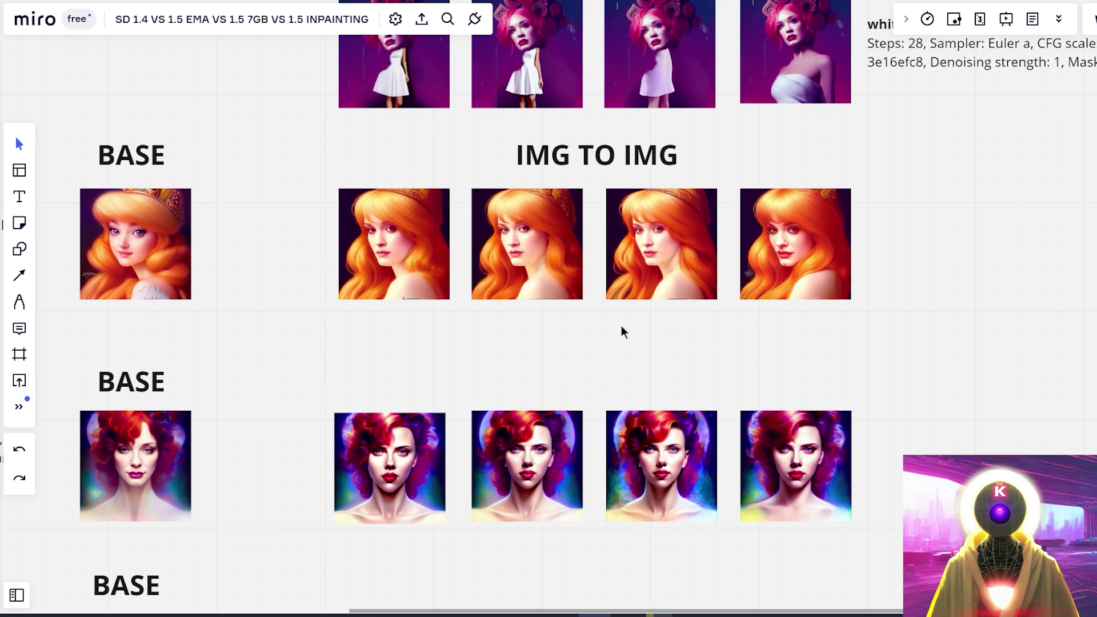
pyautogui.moveTo(623, 332); pyautogui.dragTo(340, 192)
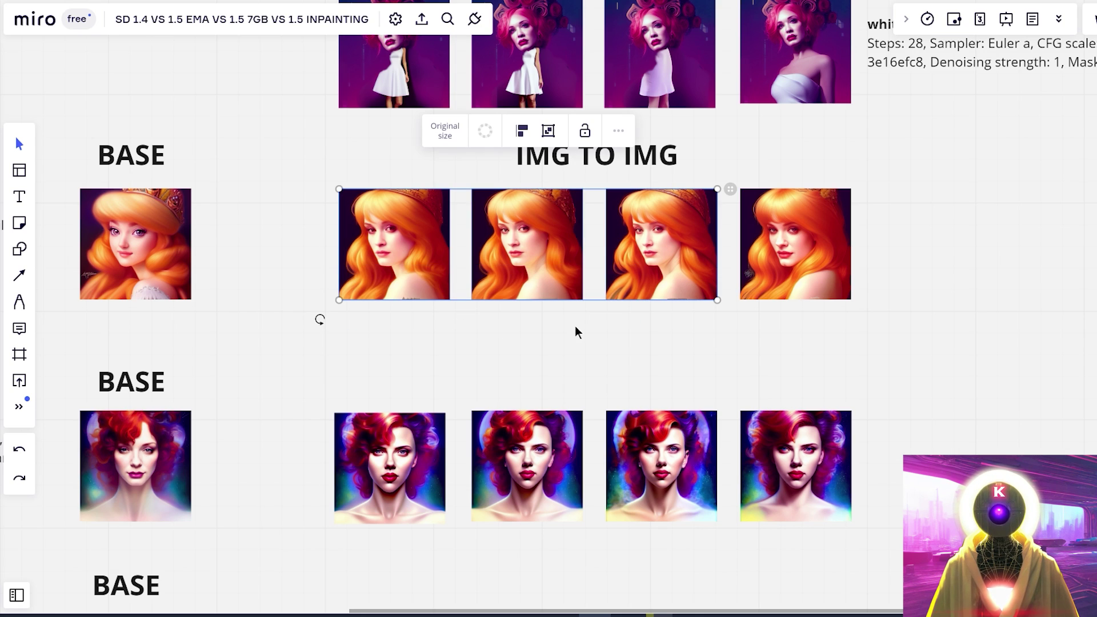
pyautogui.click(796, 295)
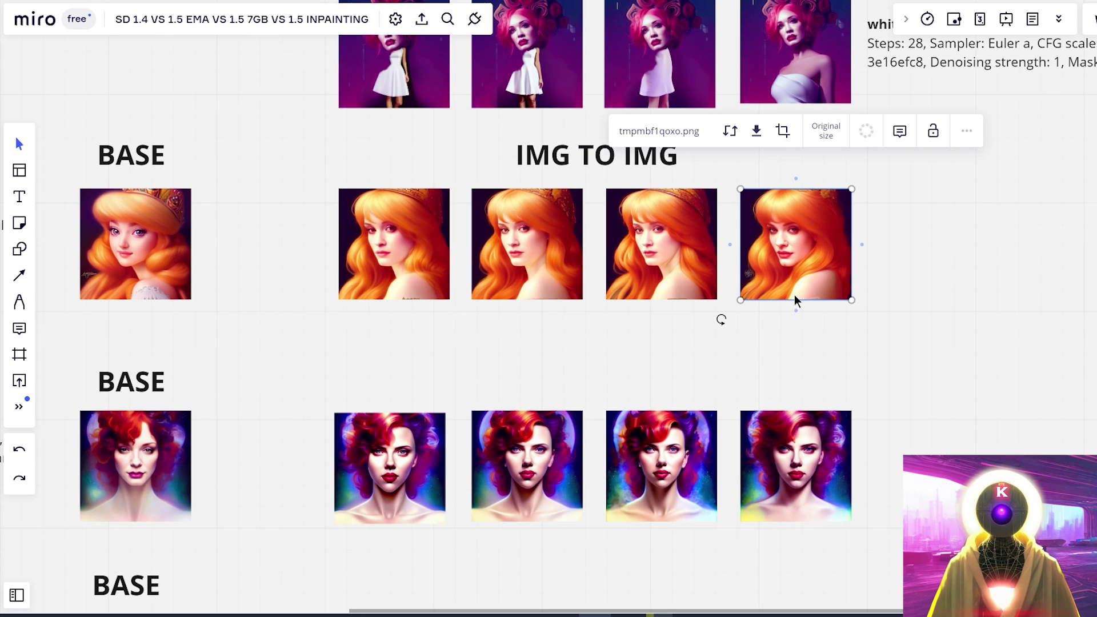
pyautogui.click(798, 331)
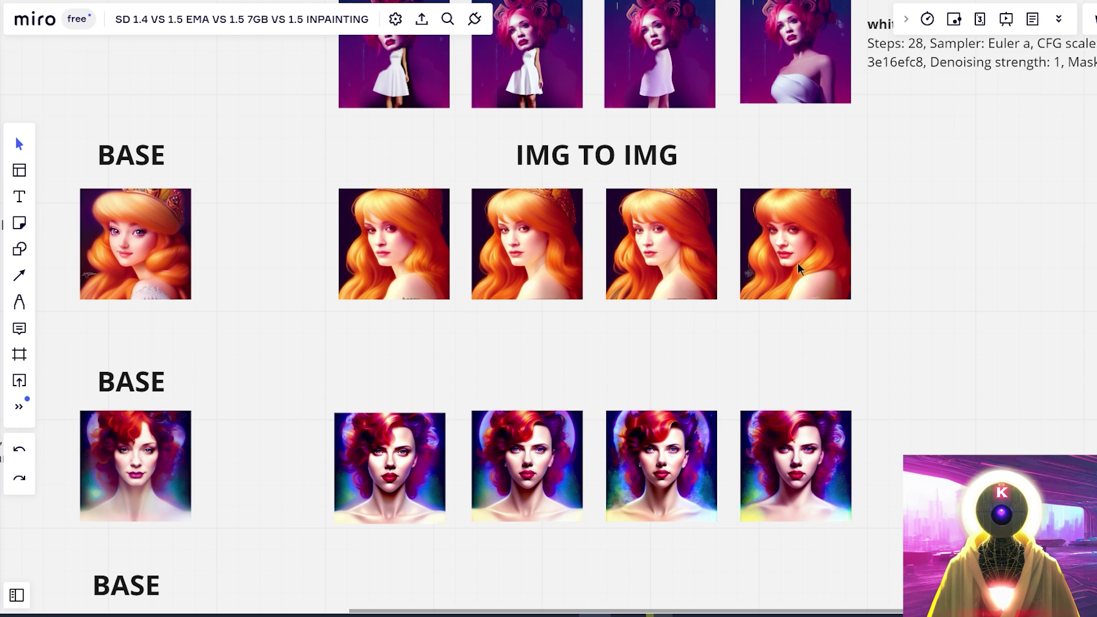
# - Scroll down and select the third and fourth red-haired portrait results
pyautogui.scroll(-3, 515, 369)
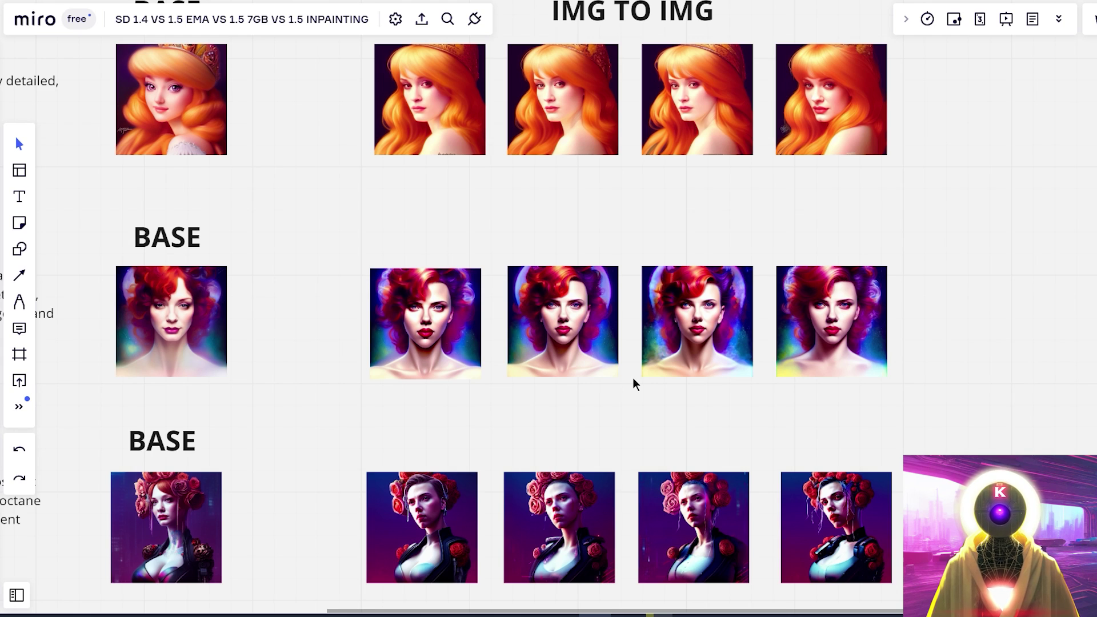
pyautogui.click(703, 352)
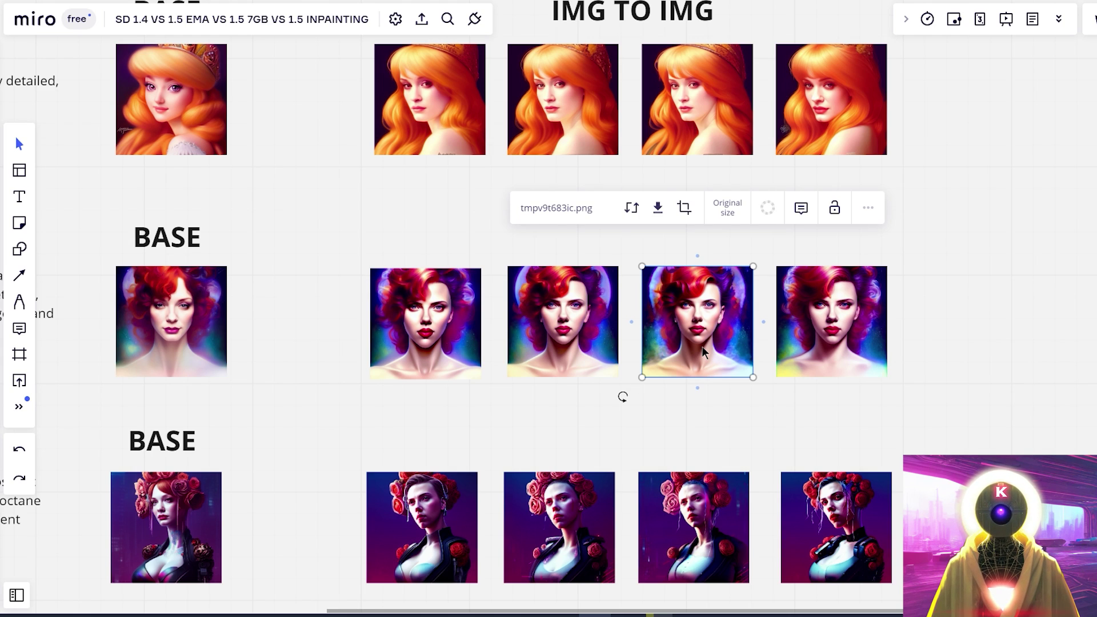
pyautogui.click(822, 354)
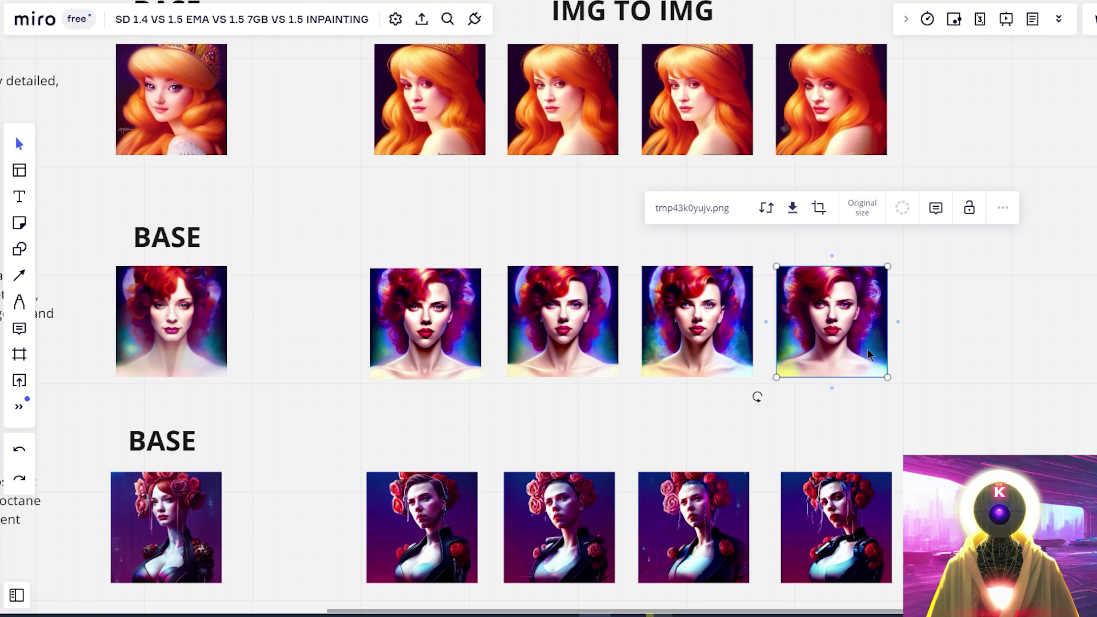
# - Select the four roses-portrait results, then deselect and zoom out to see all three sections together
pyautogui.scroll(-2, 868, 354)
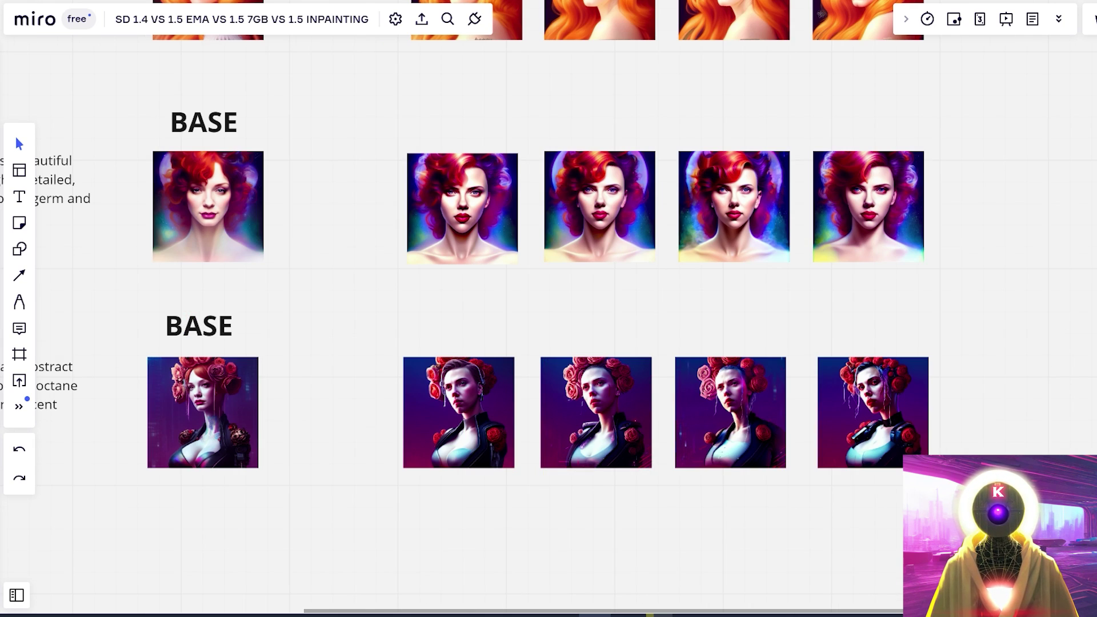
pyautogui.moveTo(968, 429); pyautogui.dragTo(383, 488)
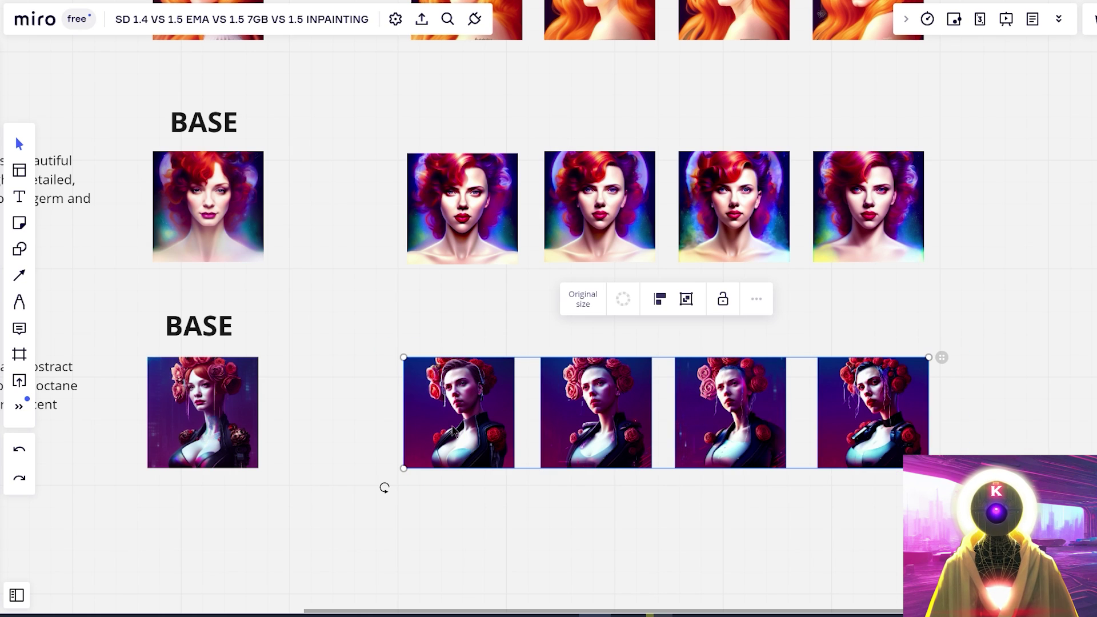
pyautogui.click(863, 435)
pyautogui.press('Escape')
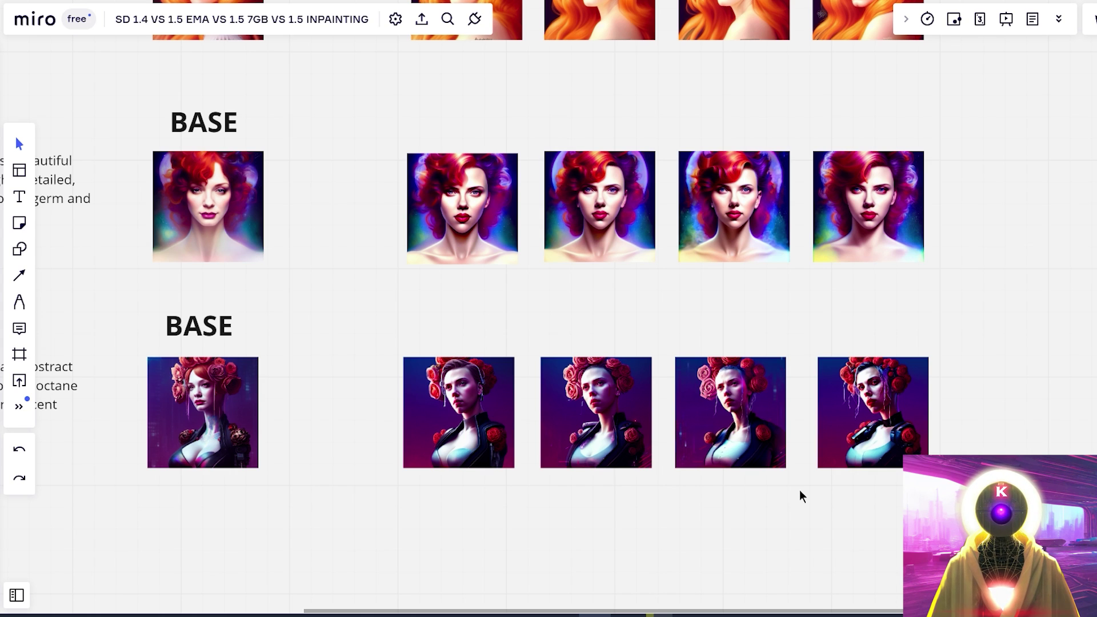
pyautogui.scroll(-5, 799, 493)
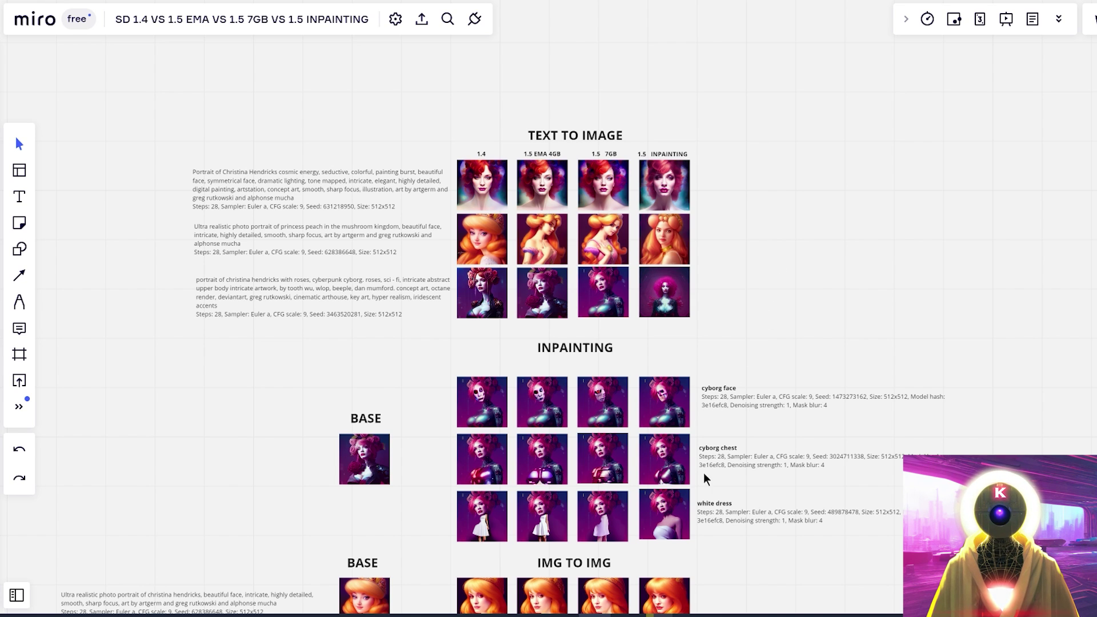
pyautogui.moveTo(707, 480); pyautogui.dragTo(708, 339)
pyautogui.scroll(5, 726, 475)
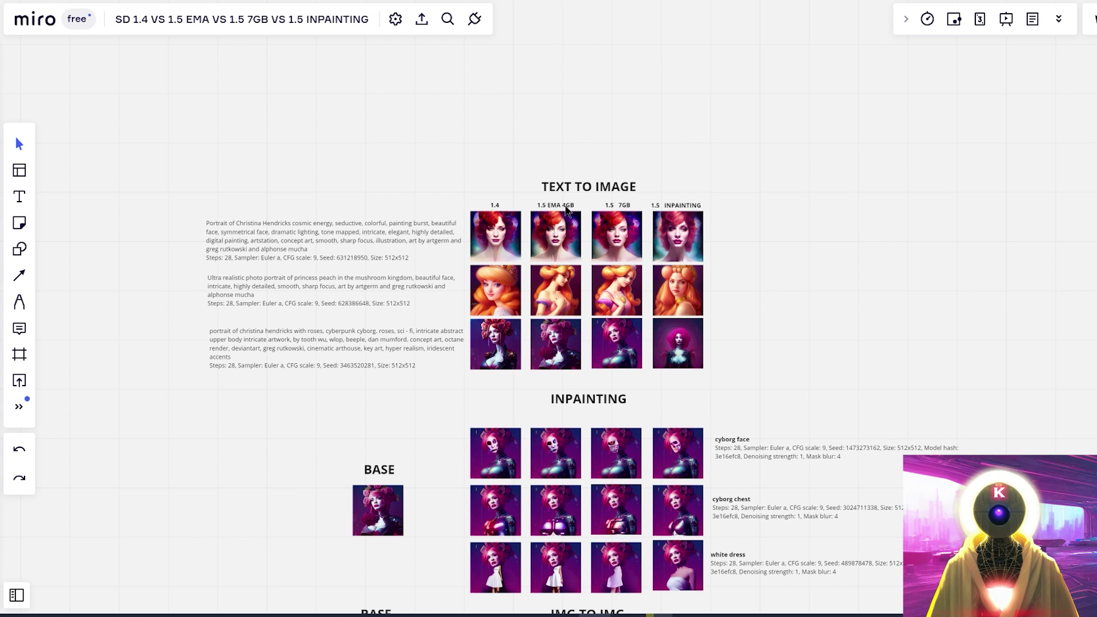
pyautogui.scroll(-2, 572, 260)
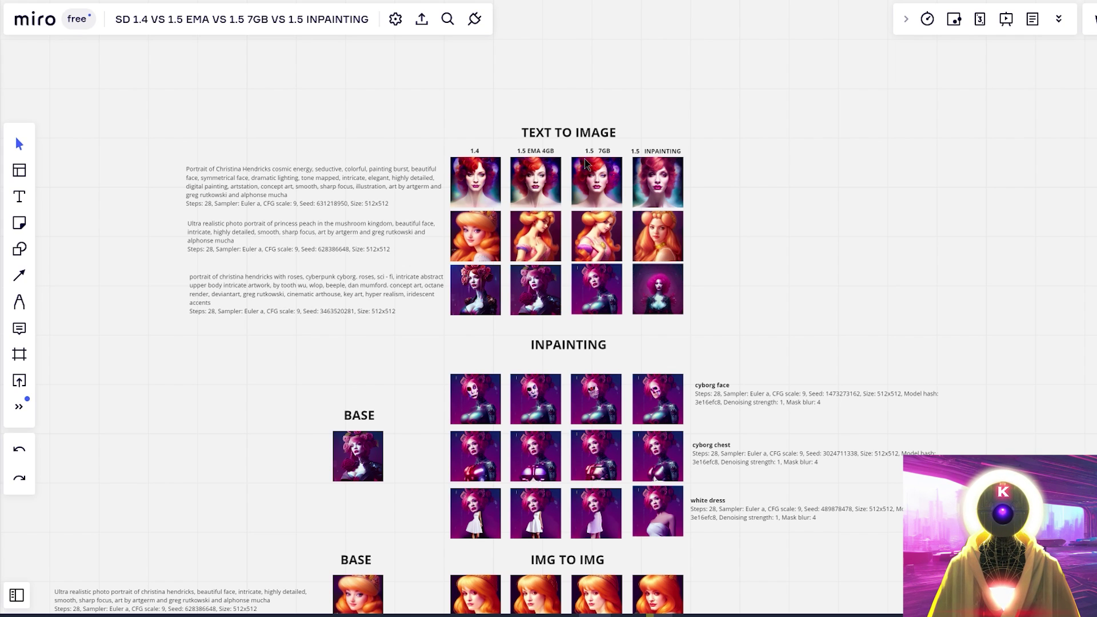
pyautogui.scroll(-1, 621, 351)
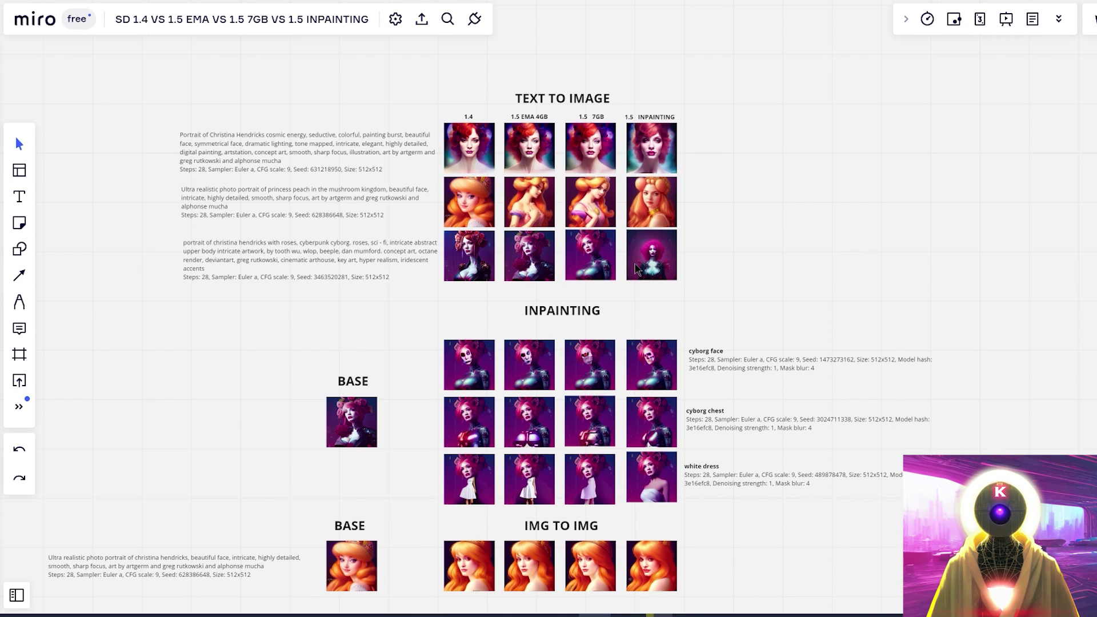